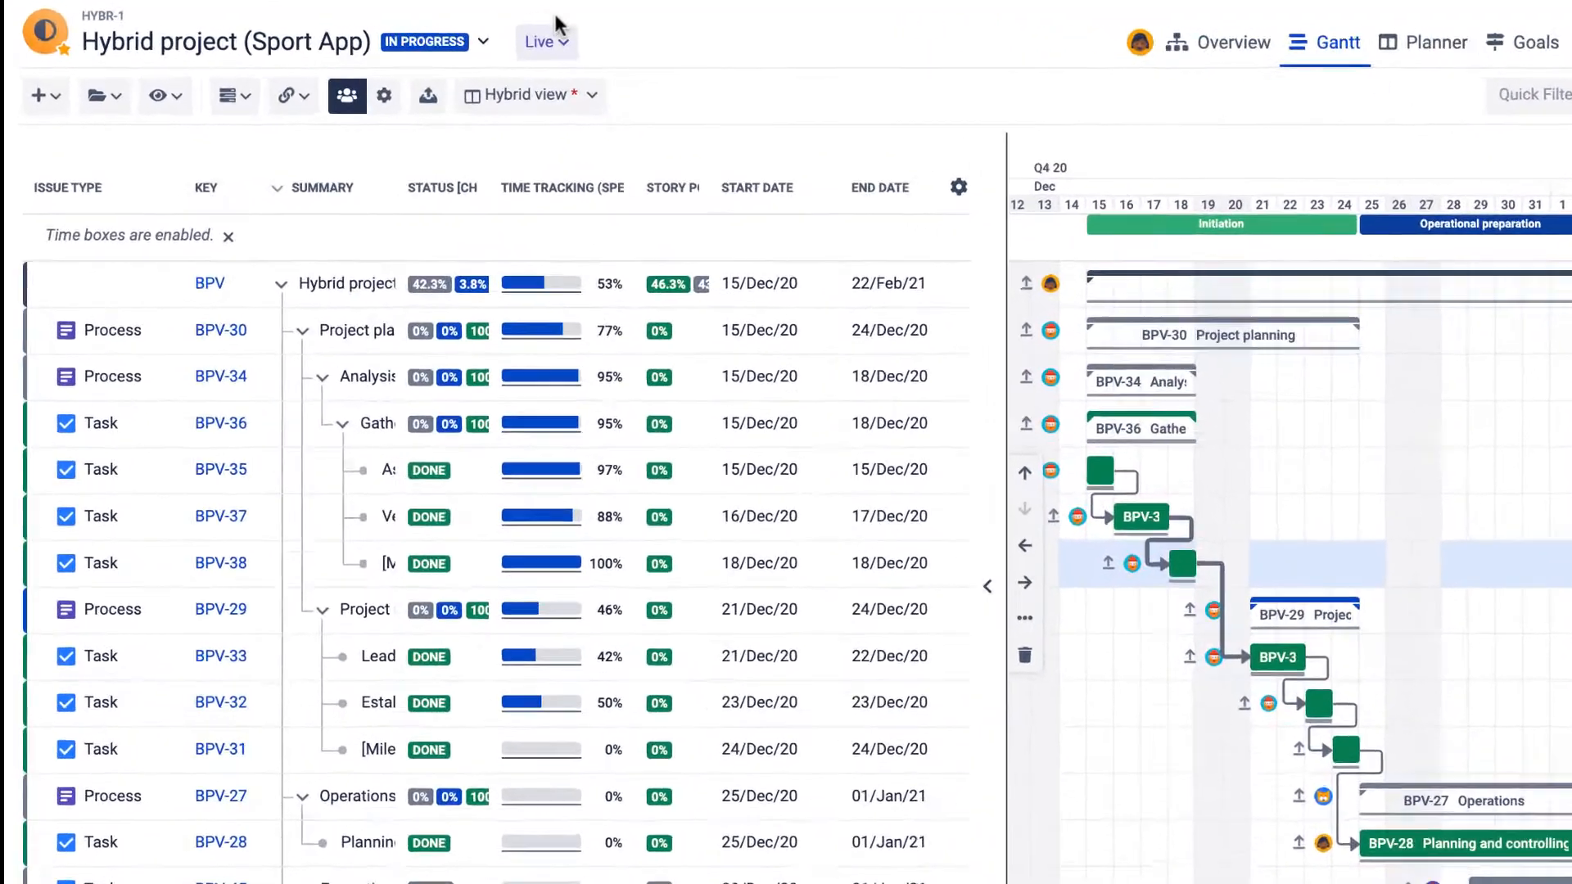
- Display the Pessimistic scenario and examine how its task bars shift along the Gantt timeline
click(422, 37)
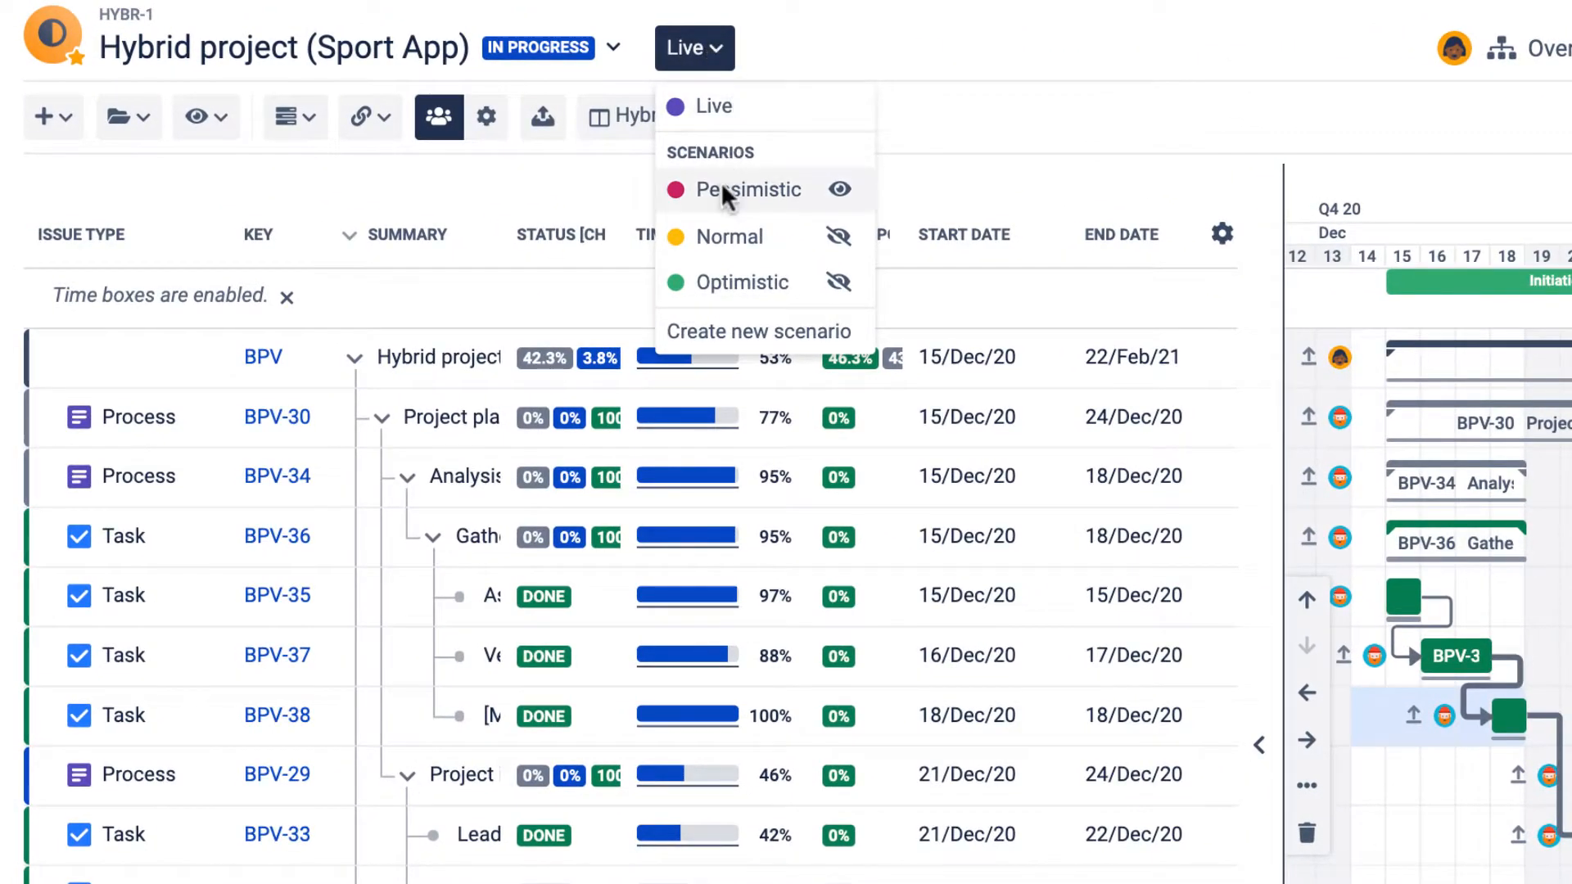
click(720, 182)
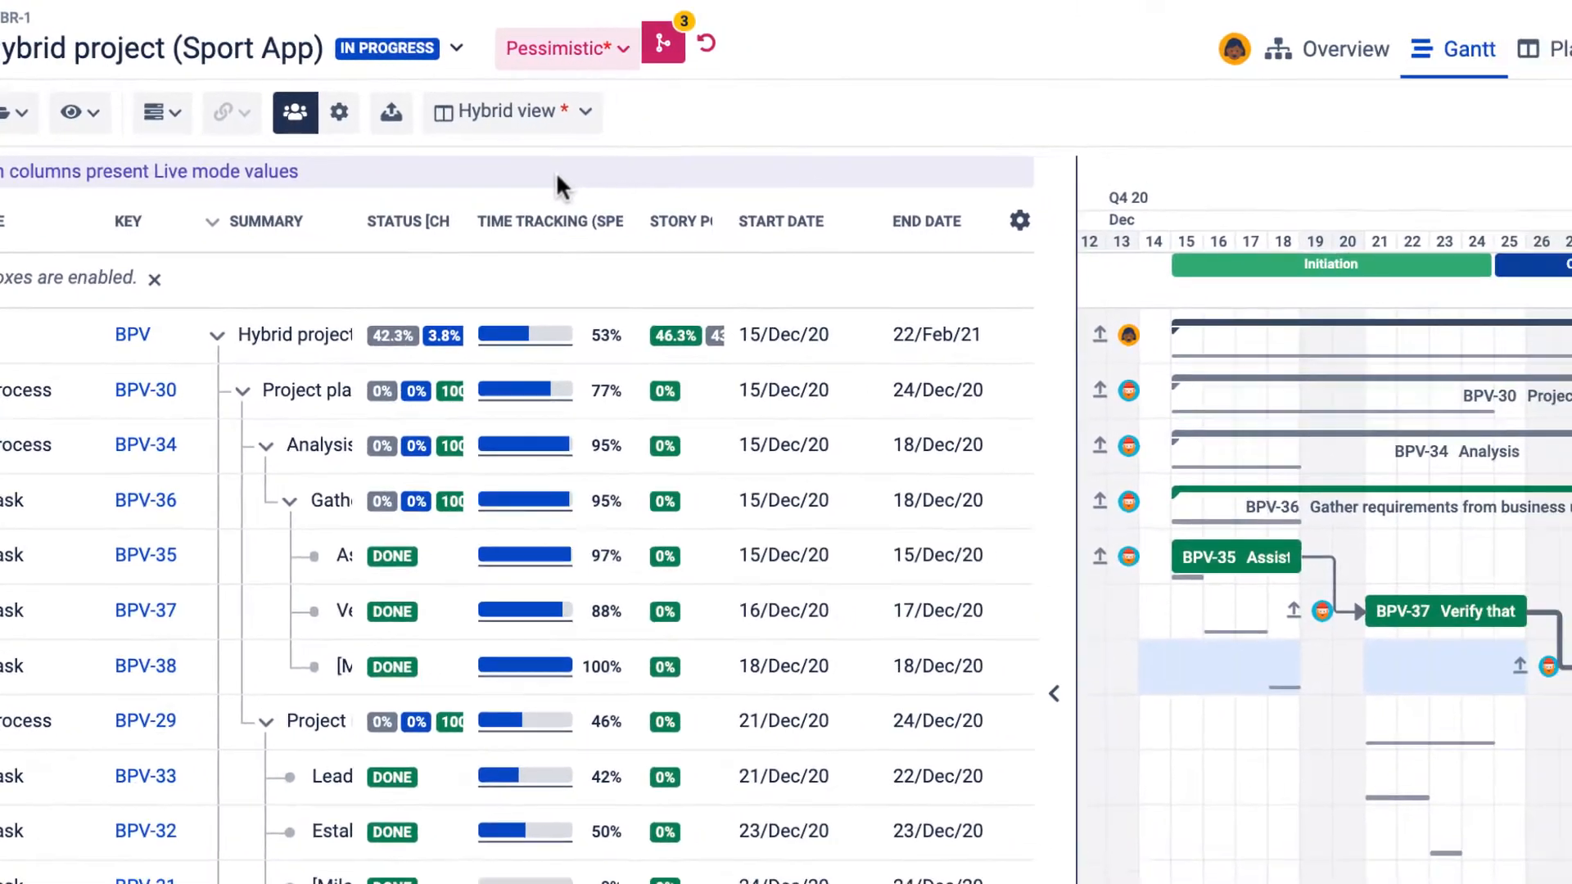
scroll(1185, 355, right, 2)
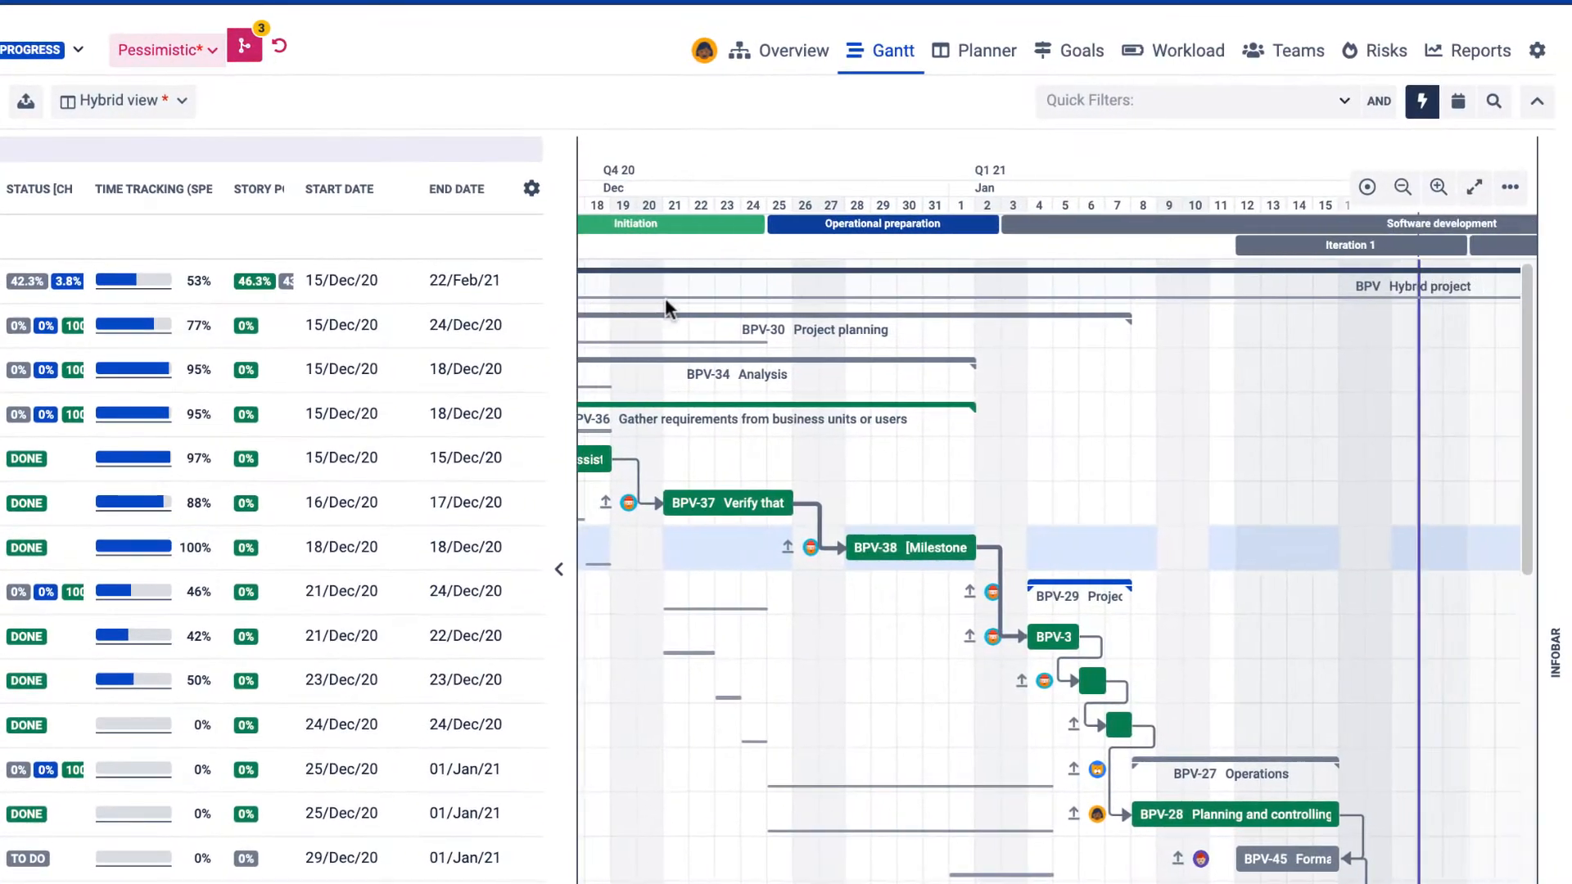
scroll(665, 307, left, 2)
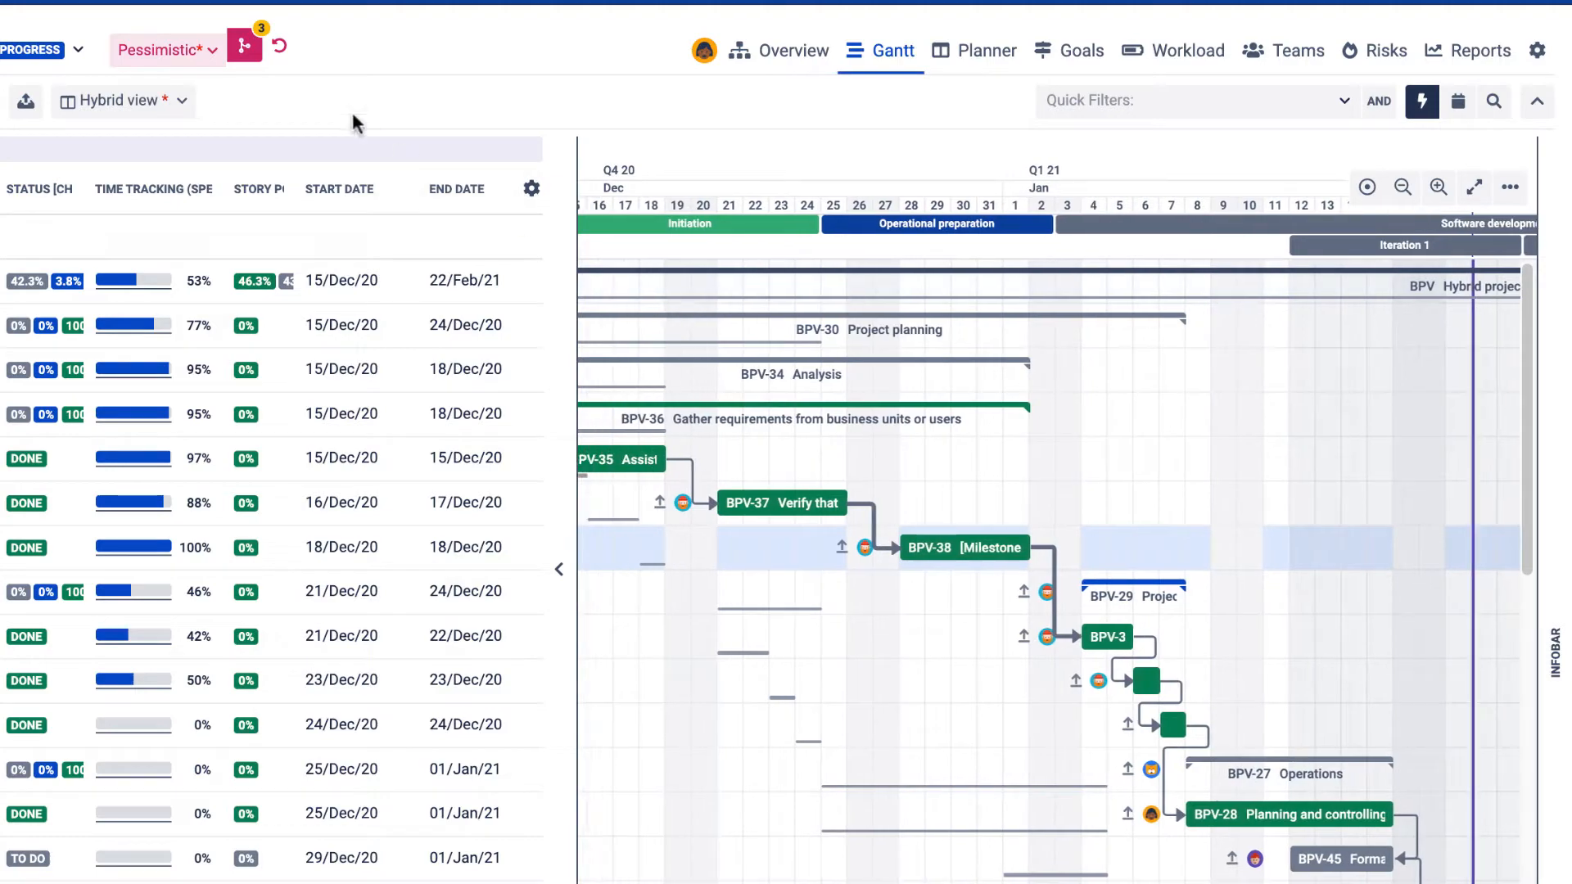
- Switch to the Normal scenario and enlarge the per-user workload area below the Gantt chart
click(203, 49)
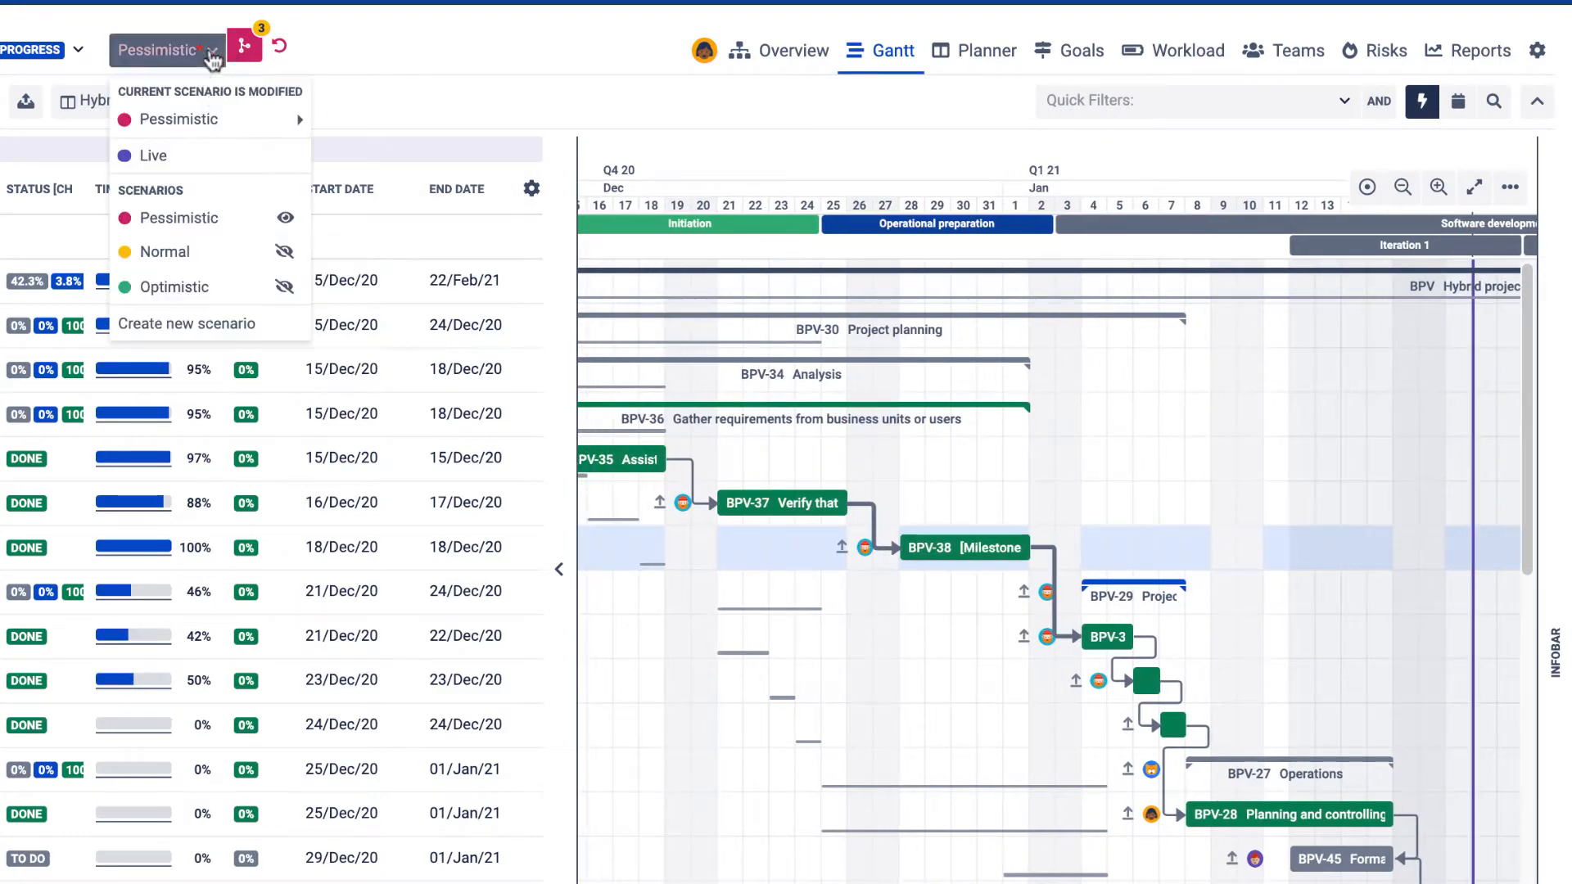
click(184, 250)
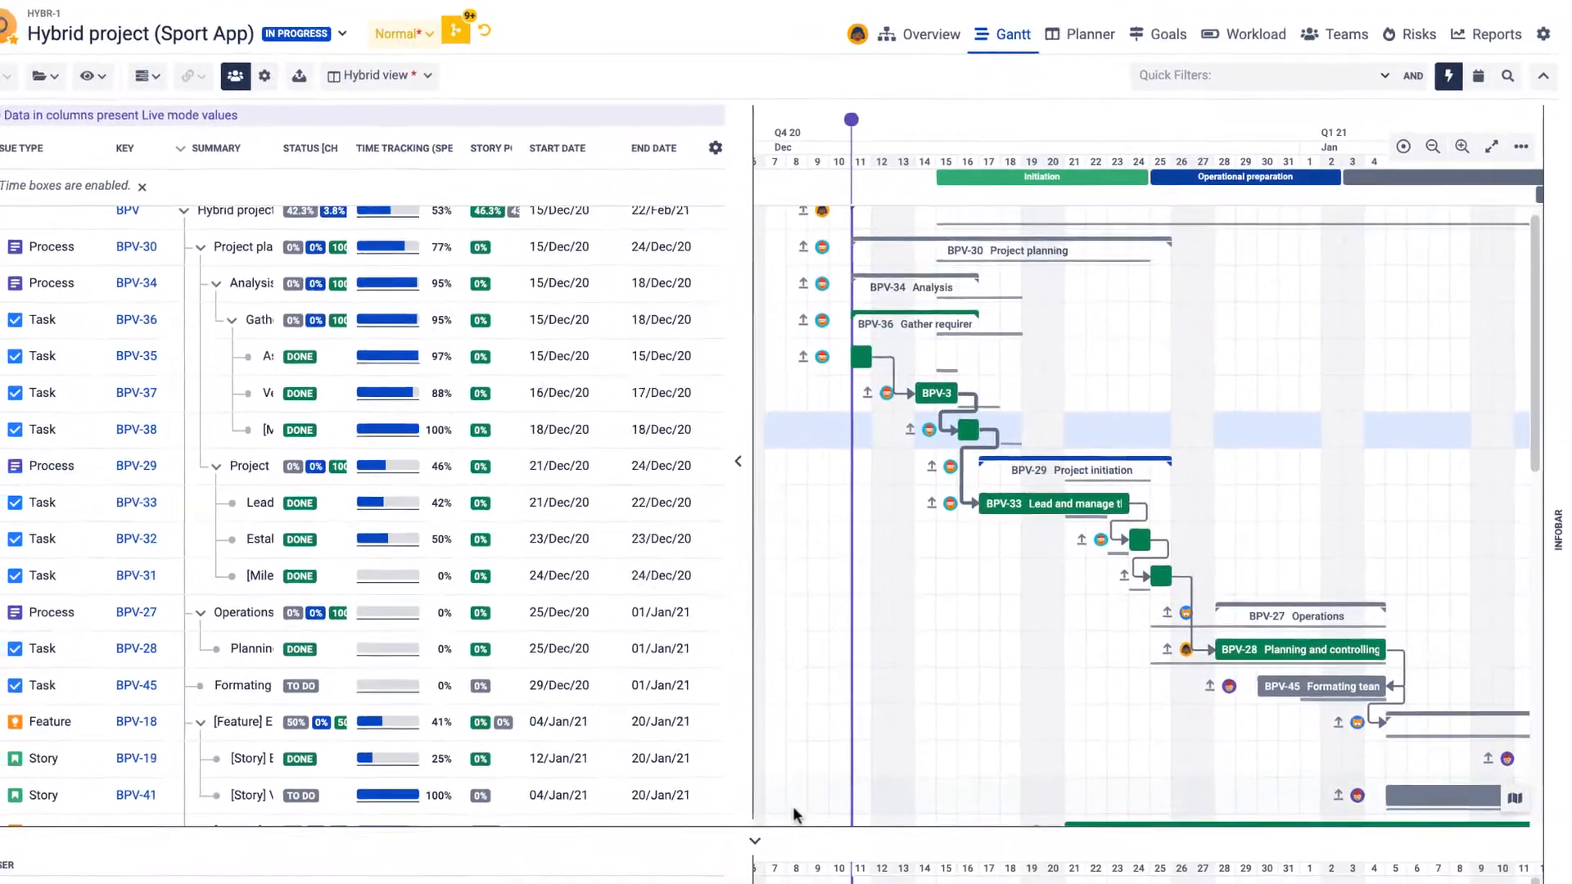
drag(809, 819, 819, 642)
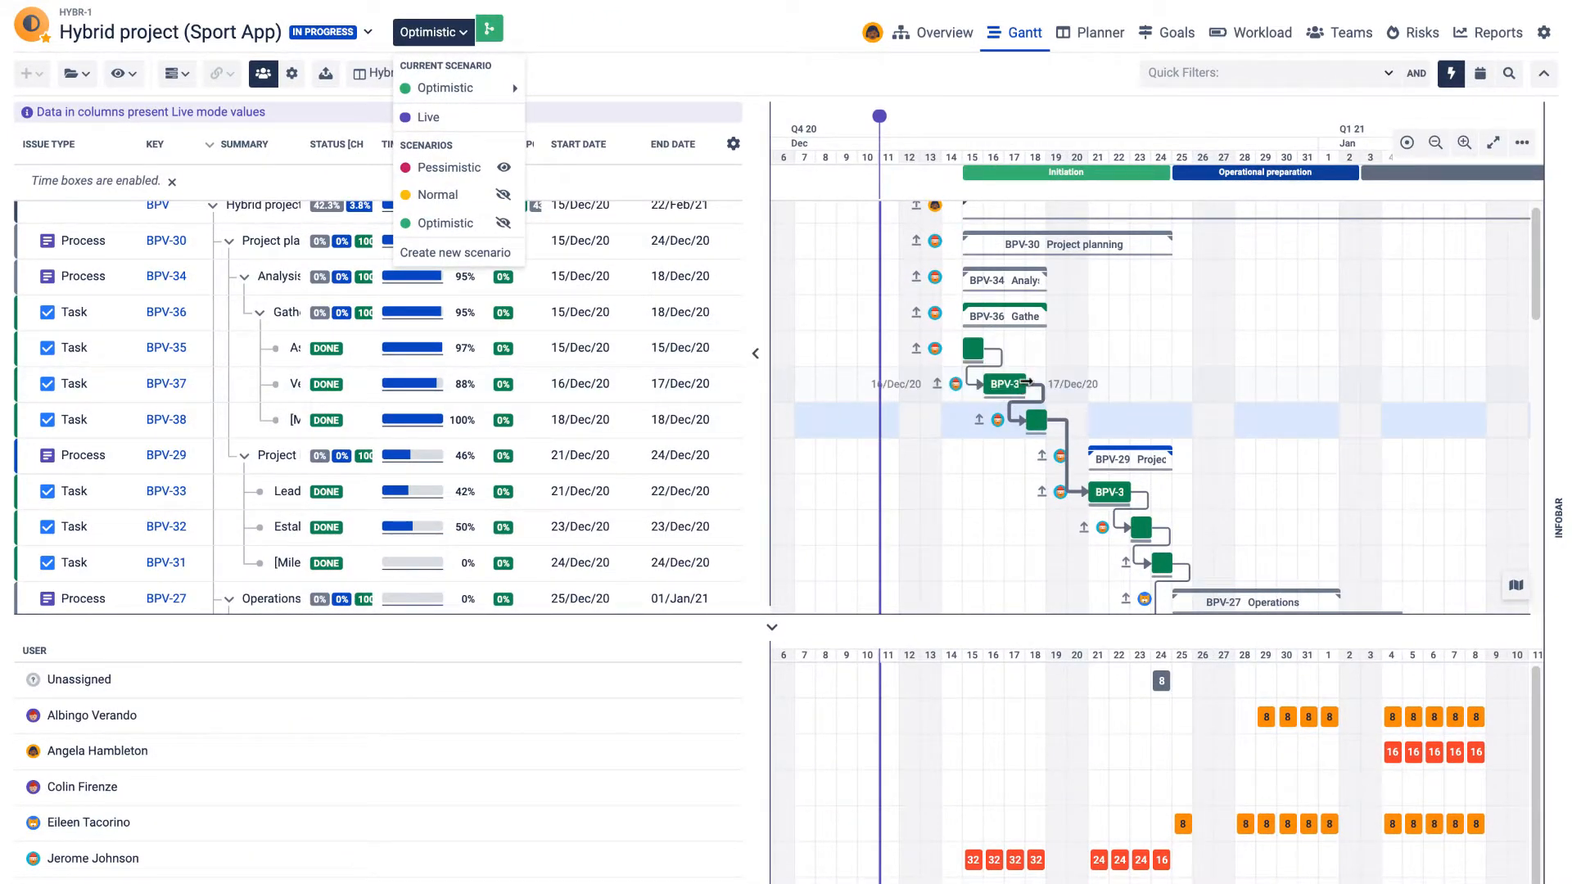
- In the Optimistic scenario, extend task BPV-37 on the Gantt chart so it ends on 21/Dec/20
drag(1024, 383, 1047, 382)
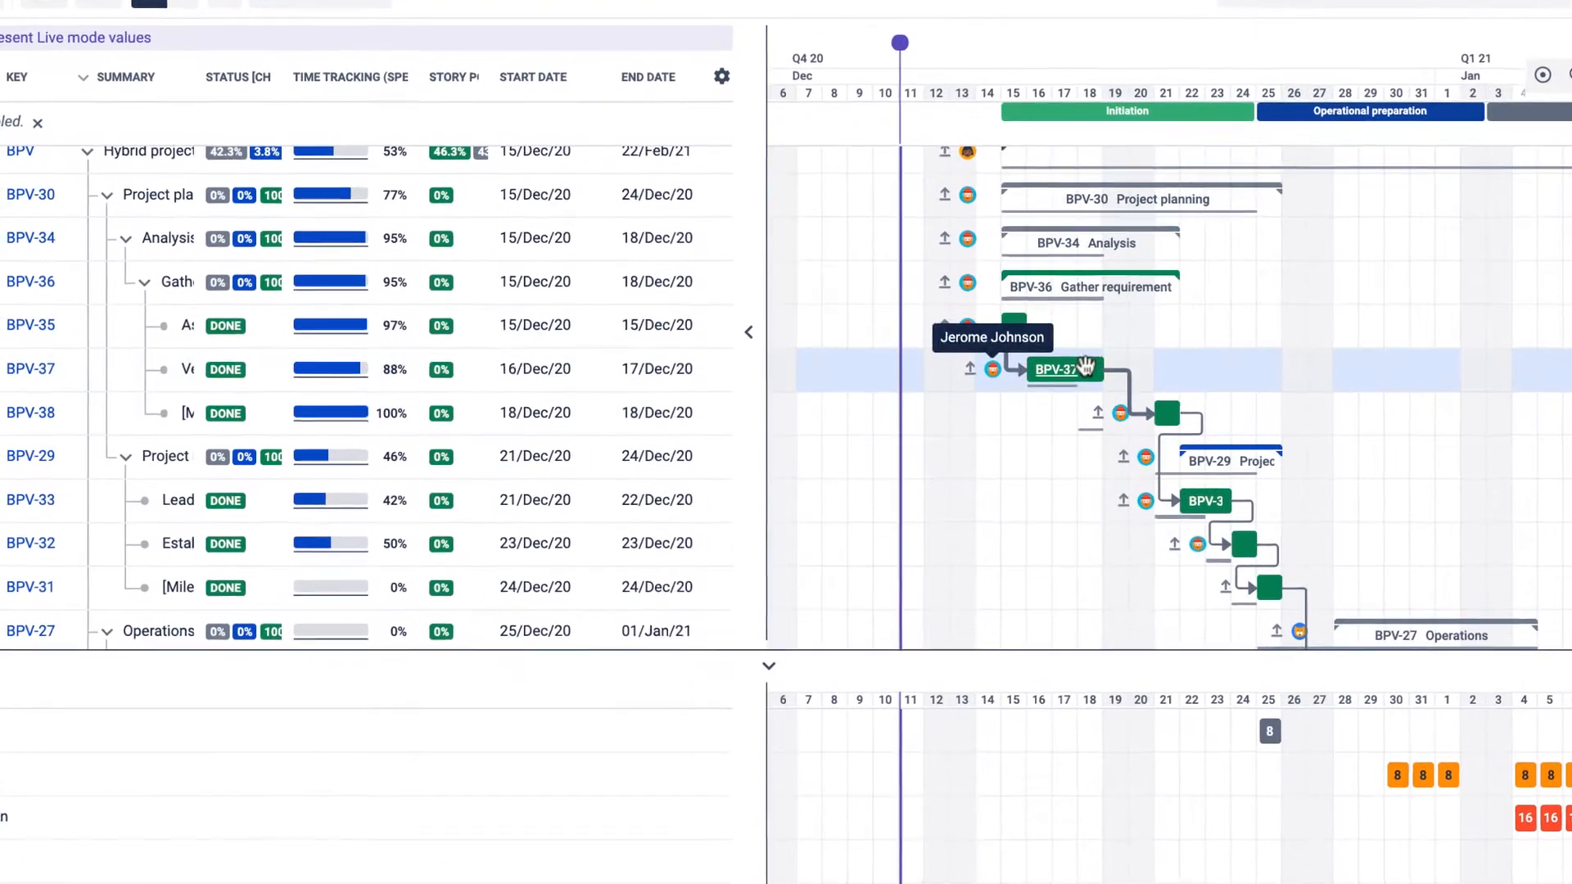
drag(1111, 362, 1187, 365)
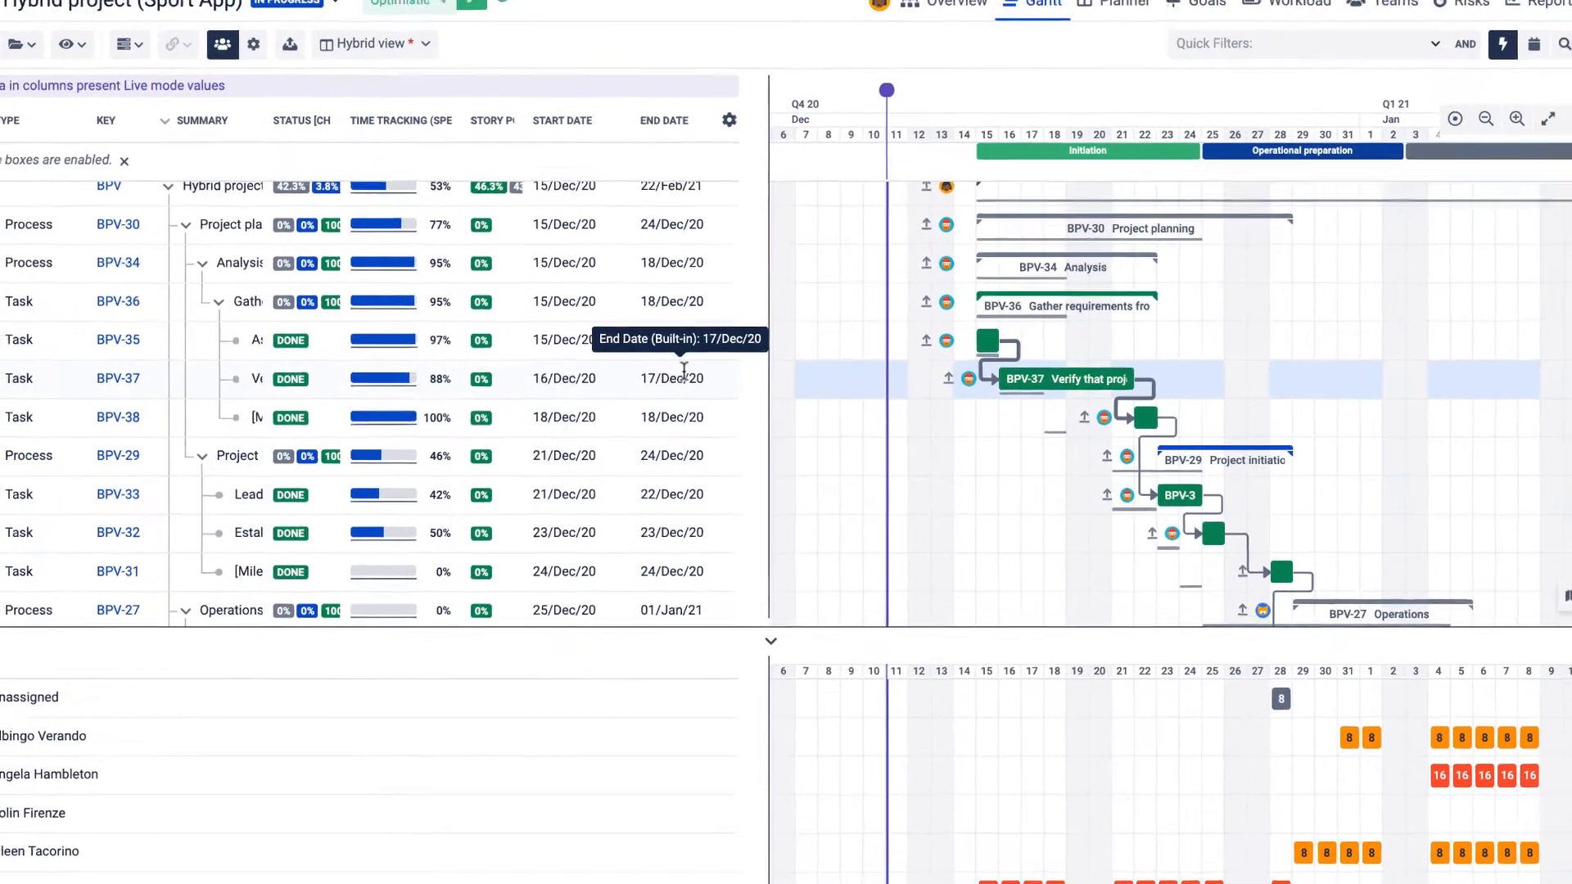
- Create a private scenario named "New super optimistic" with a golden-brown colour
click(450, 5)
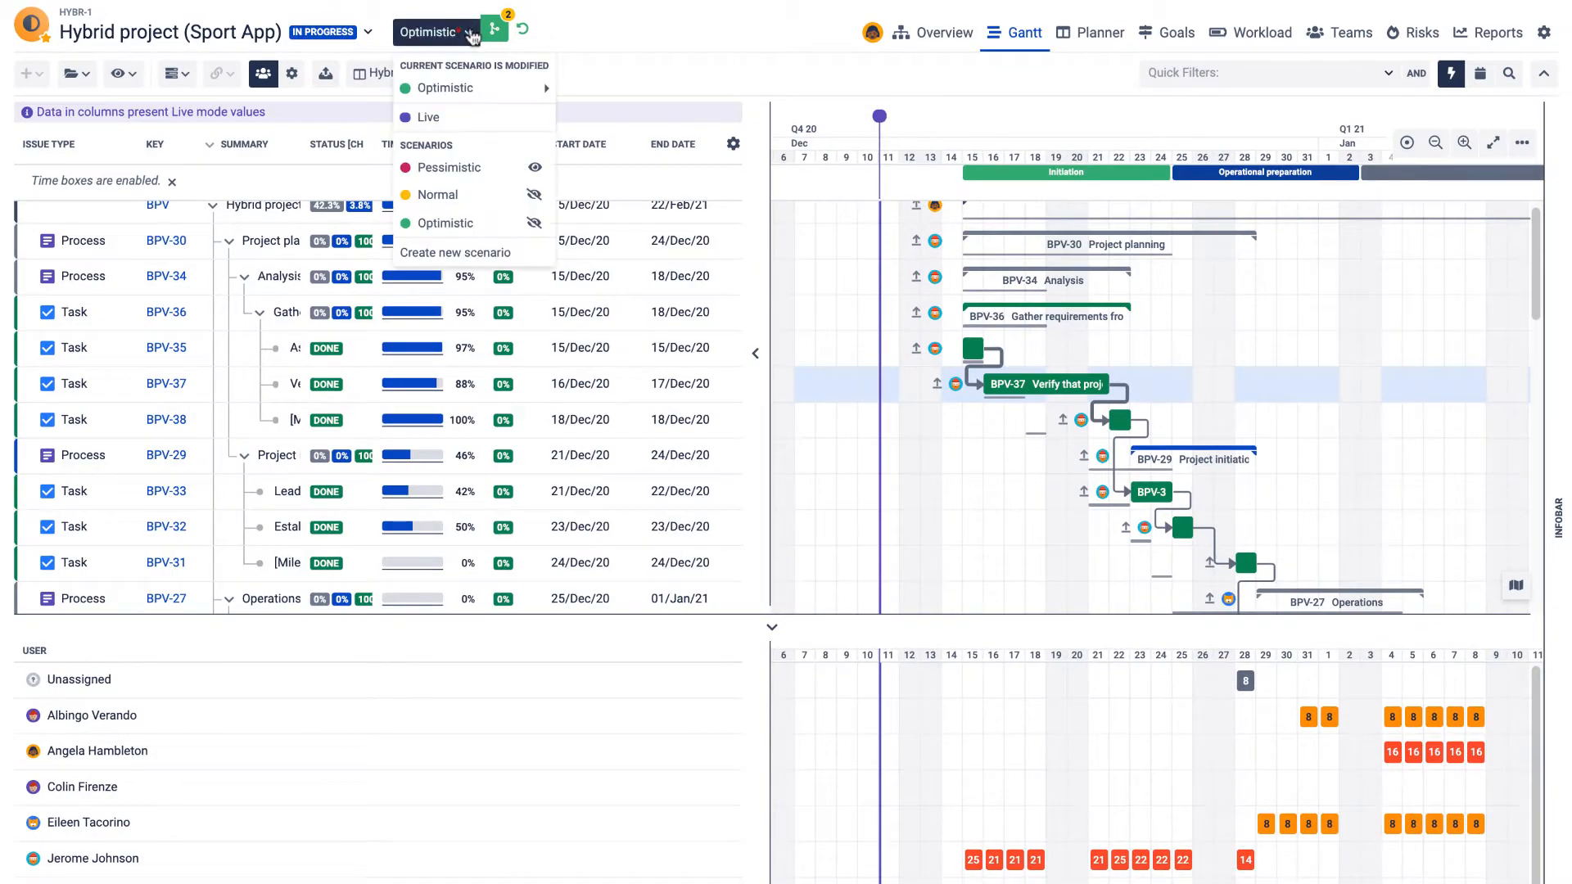
click(441, 256)
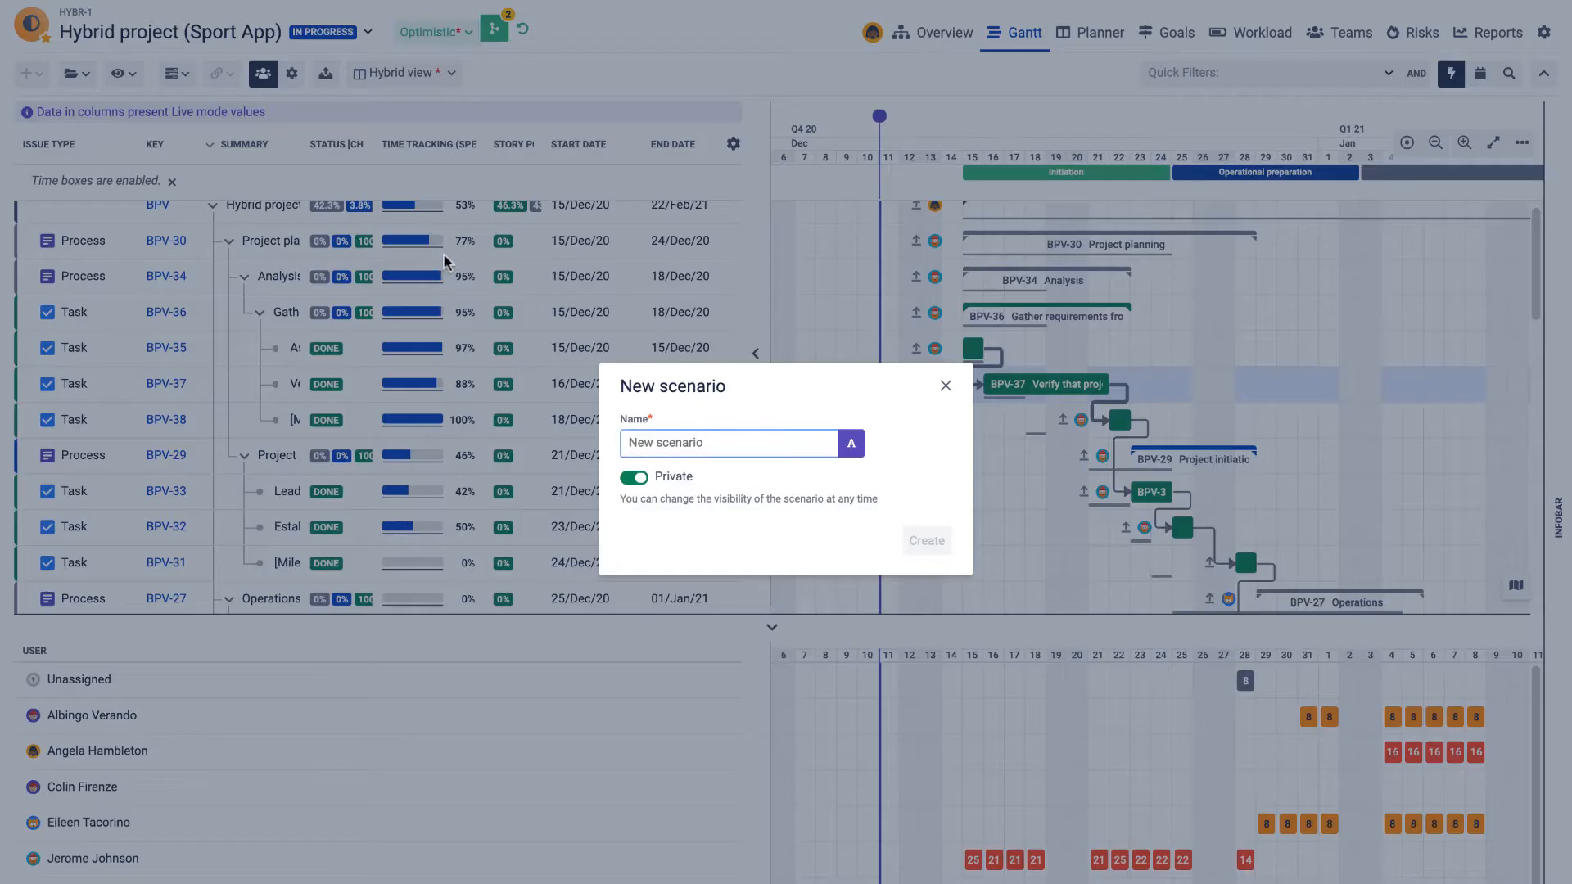
text(New)
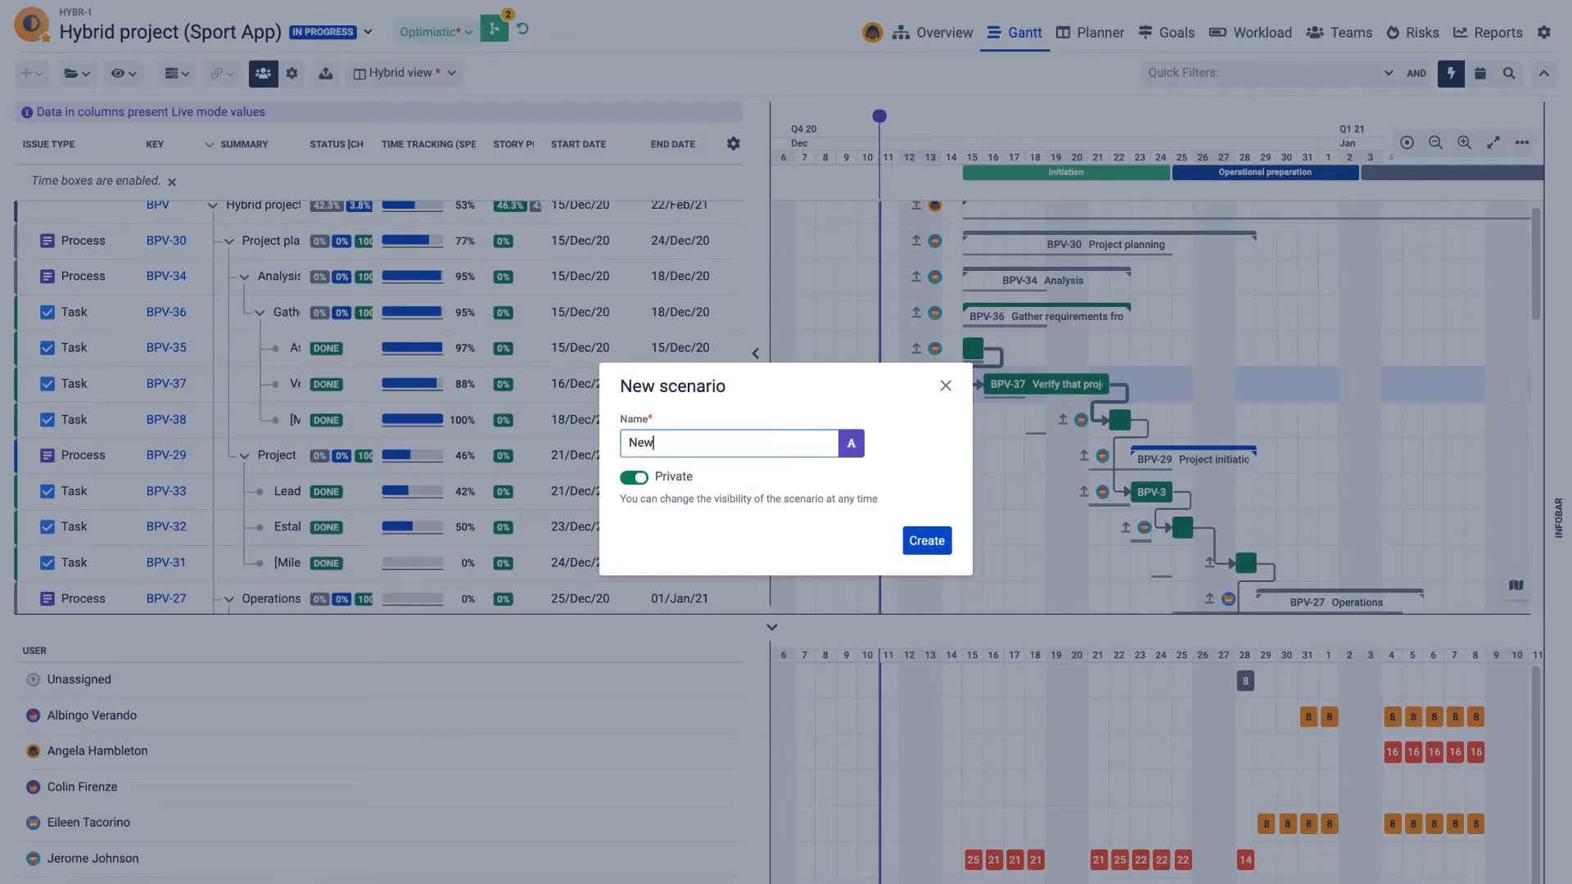
text( super optimistic)
click(851, 443)
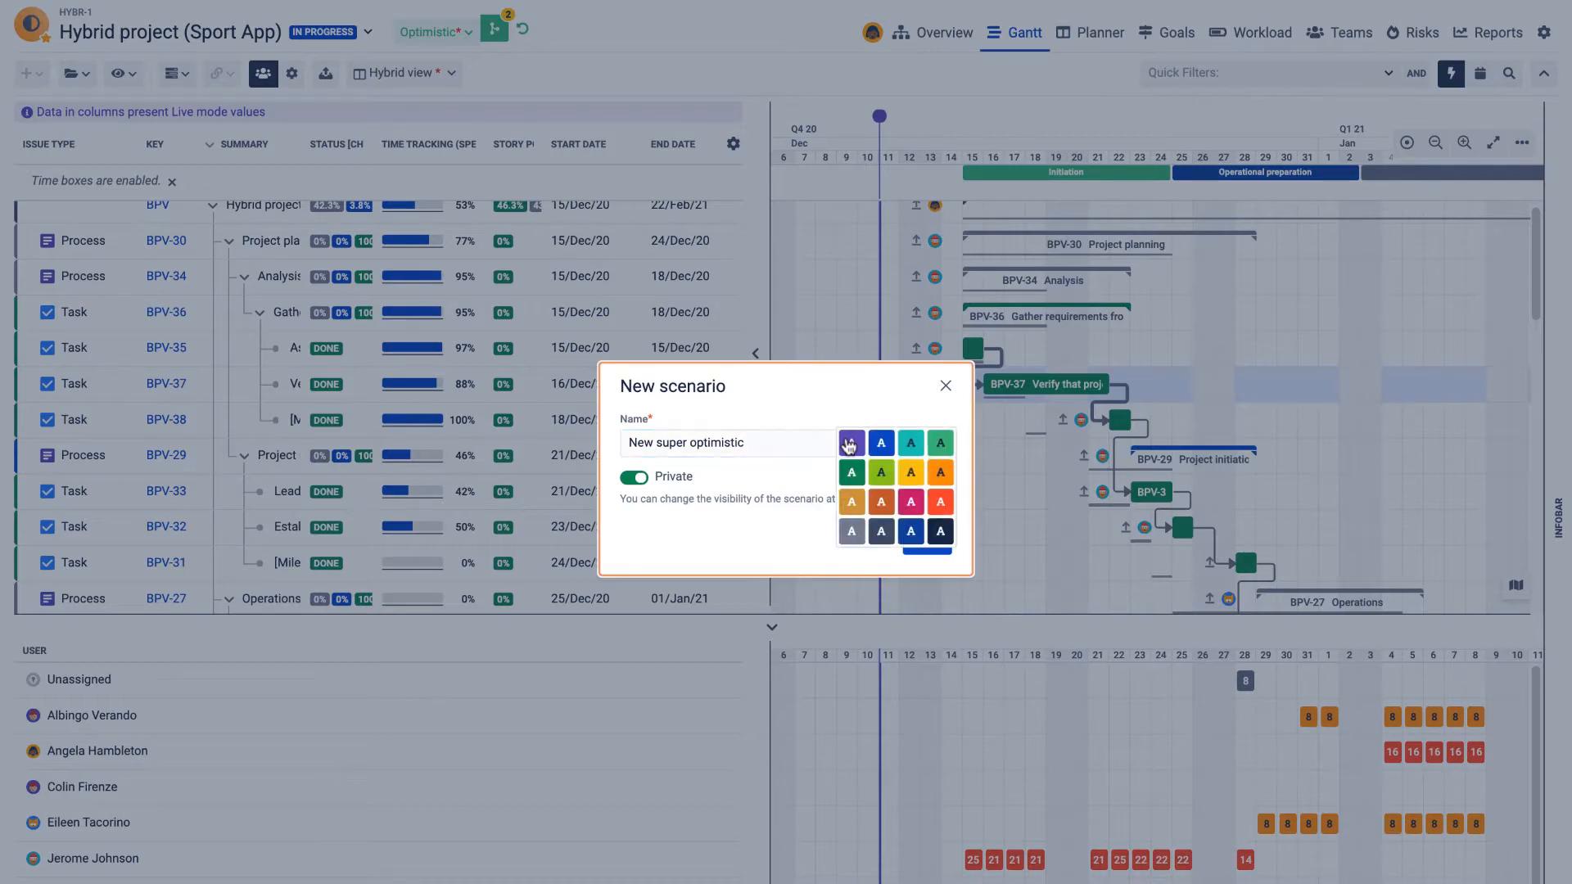
click(881, 505)
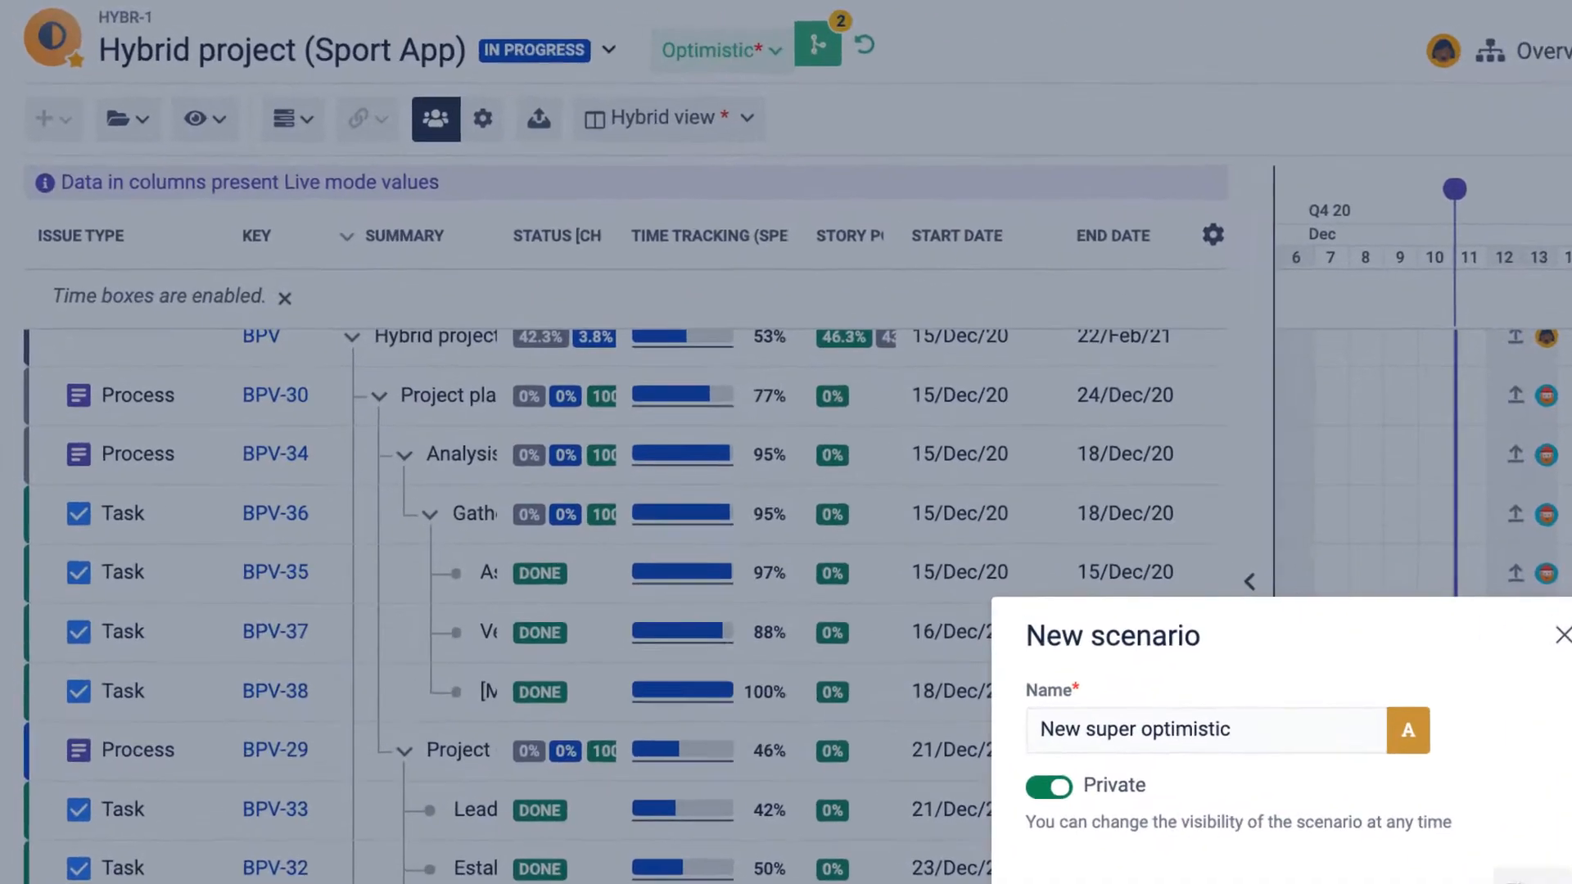
click(927, 549)
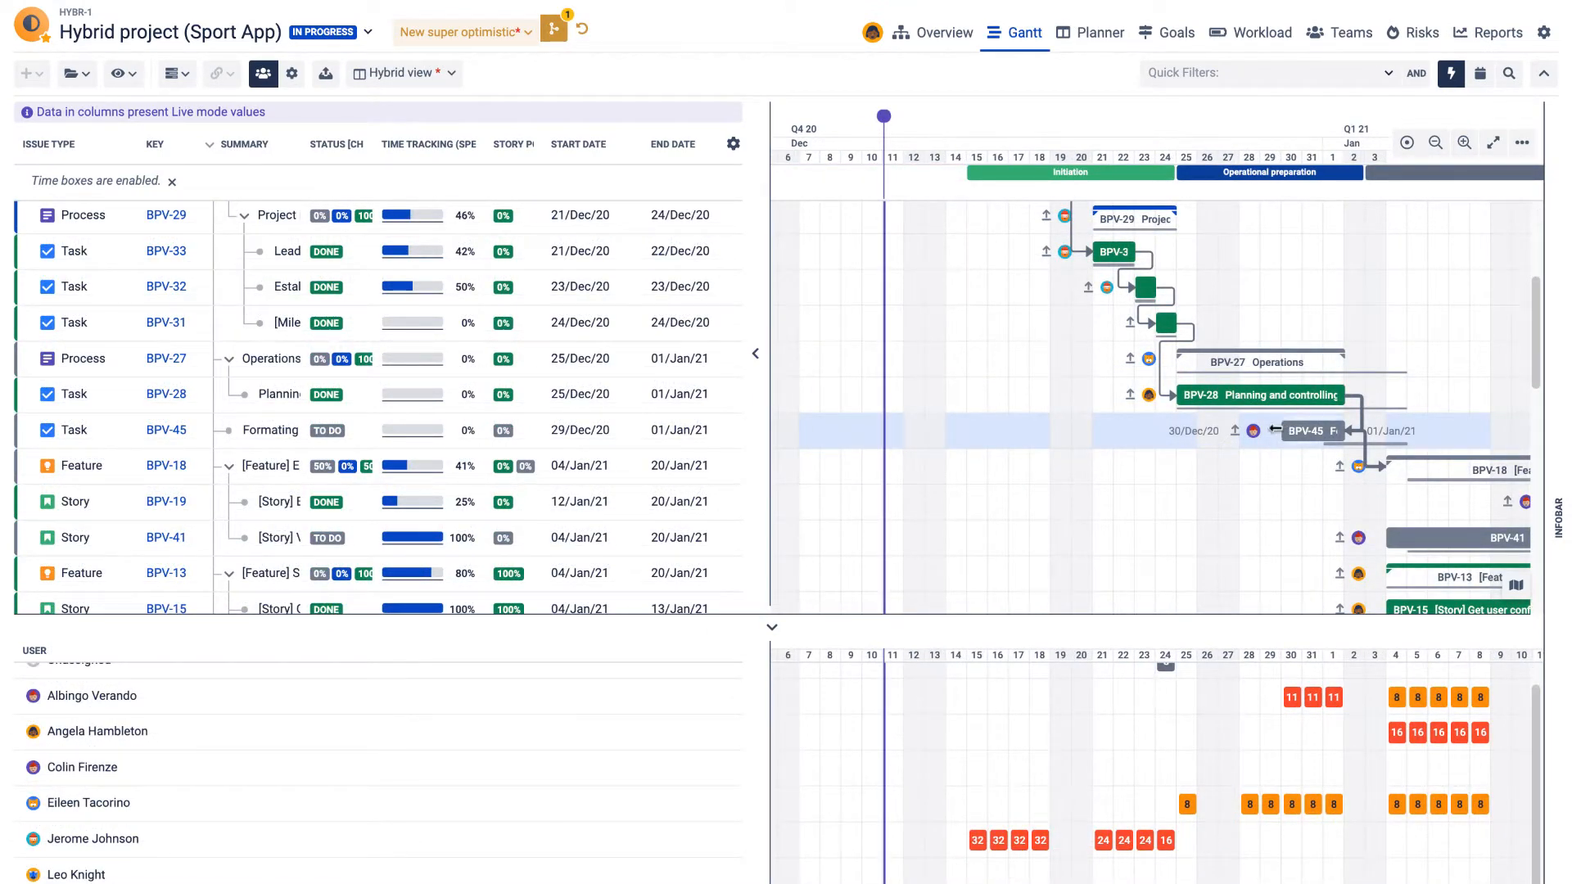
- Stretch task BPV-45 in the new scenario so it starts on 22/Dec/20
drag(1274, 429, 1112, 439)
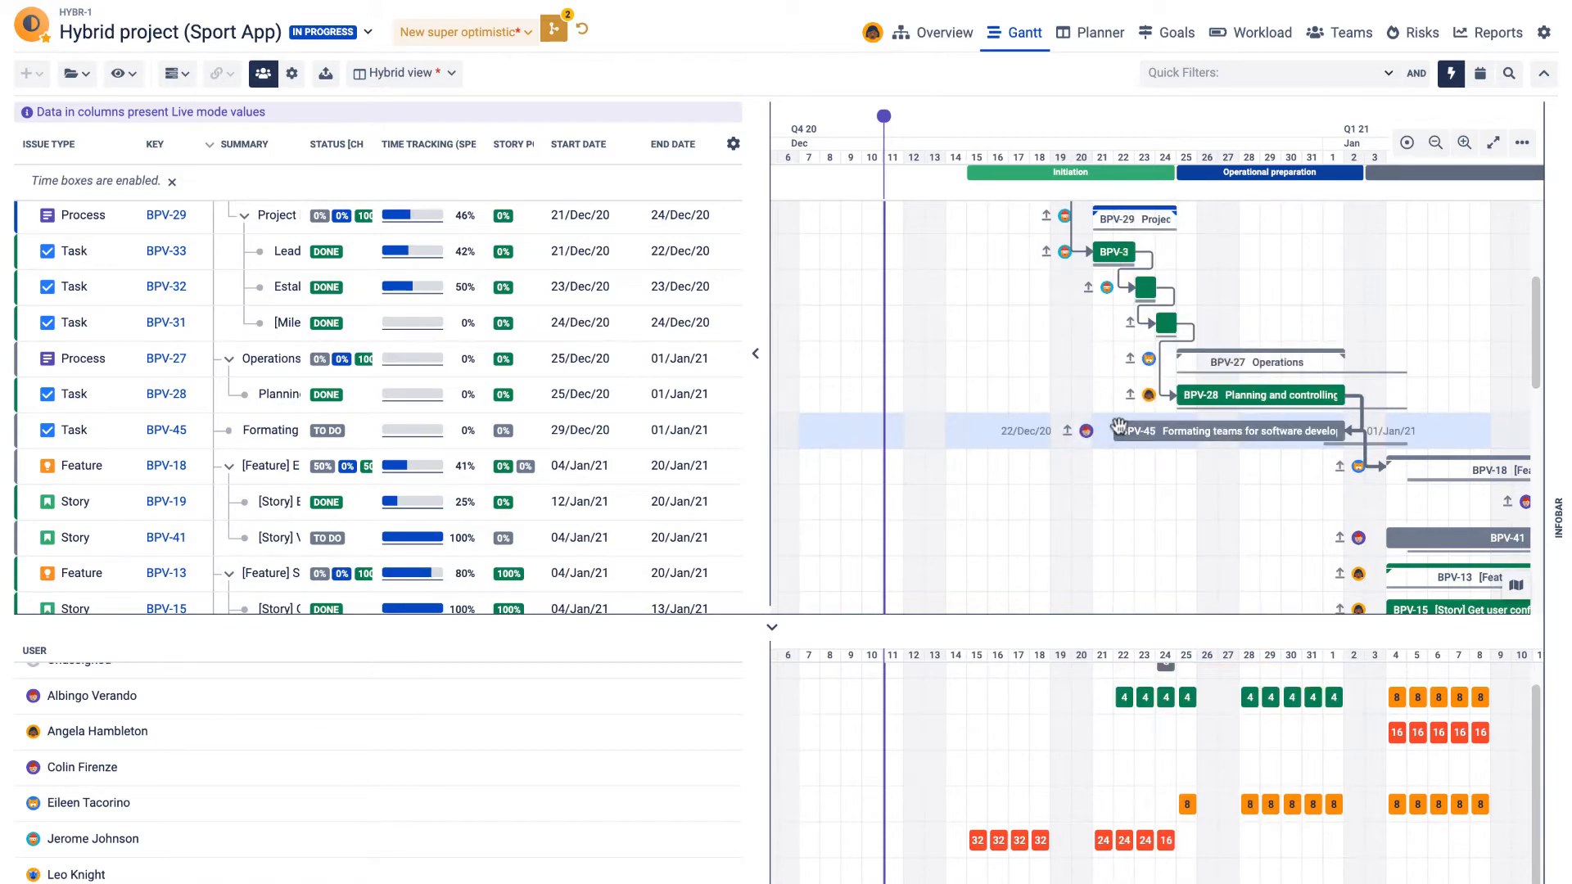
- Try other start dates for BPV-45, stretching it back to 17/Dec/20 and shortening it to start on 28/Dec/20
drag(1111, 431, 1010, 430)
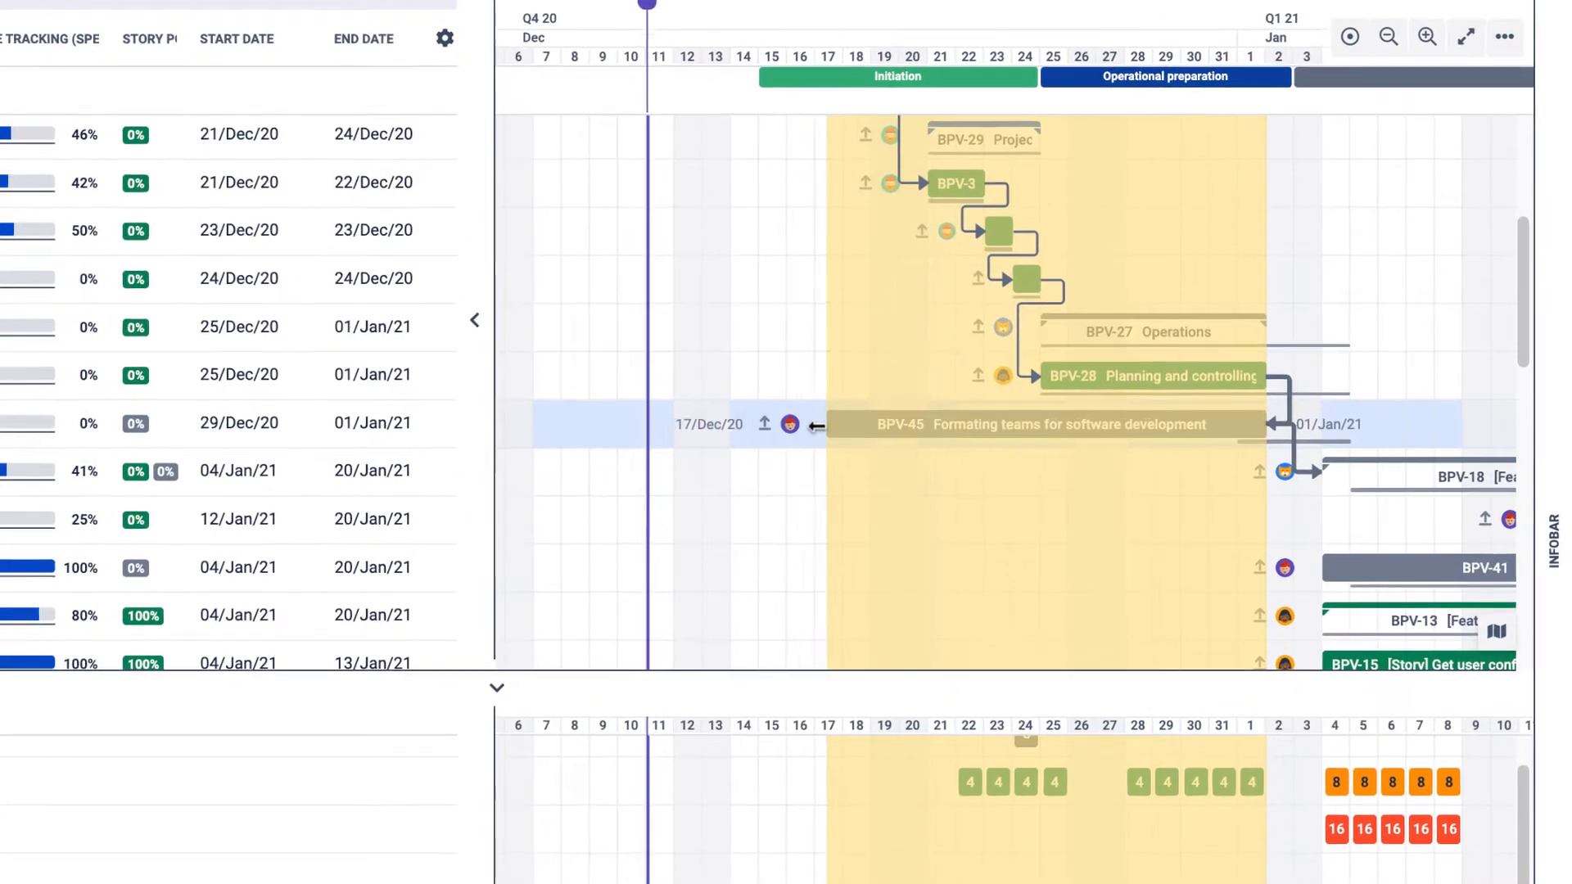
drag(816, 424, 814, 425)
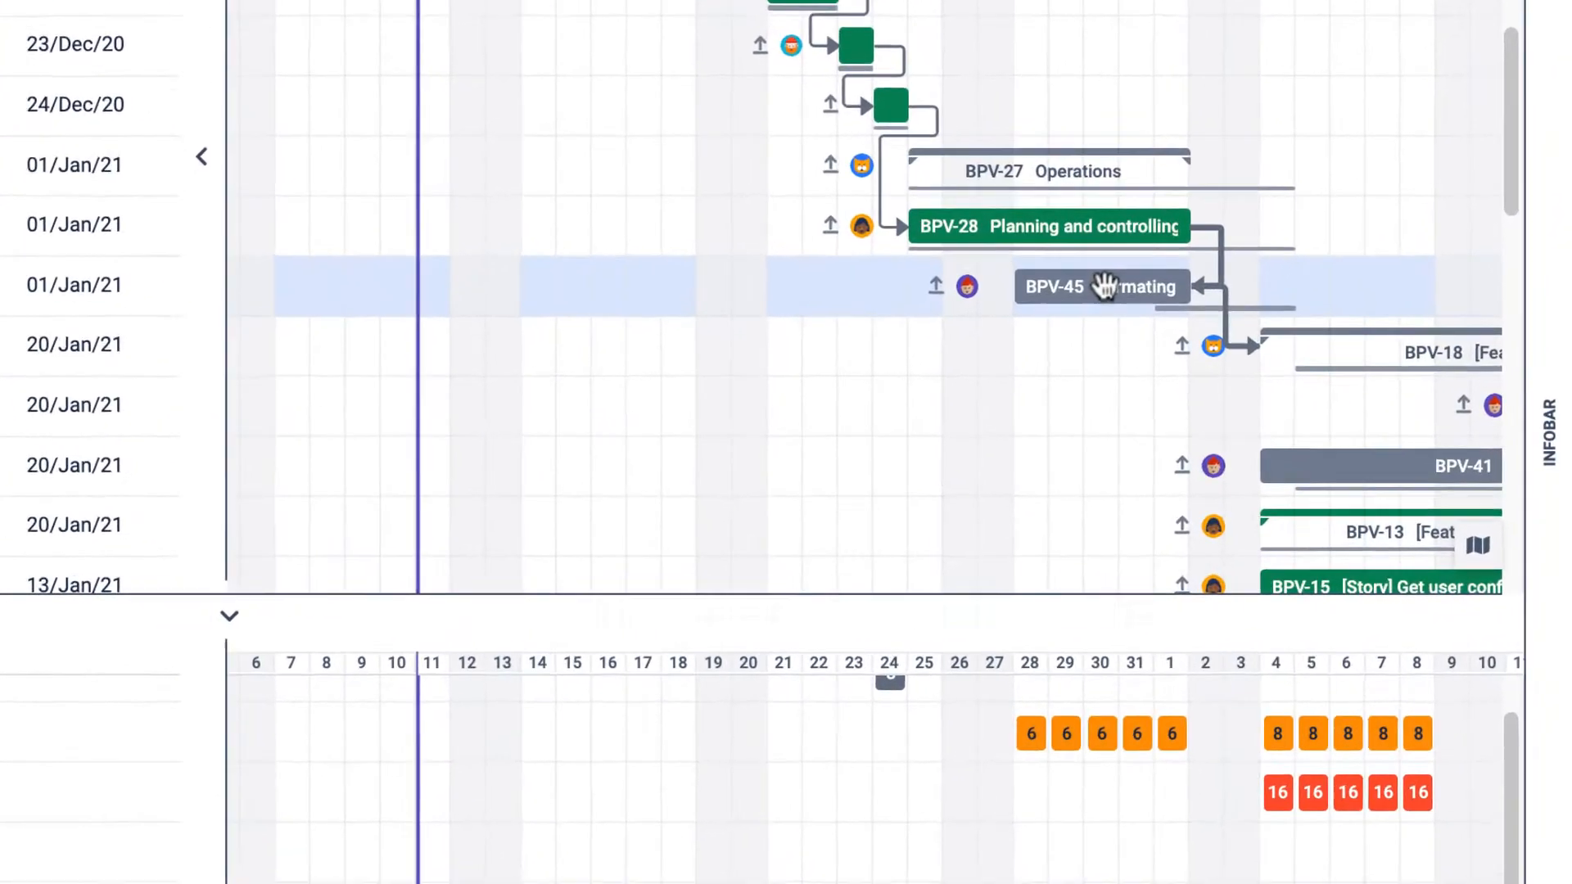
- Set the period mode of BPV-45 to Manual
right_click(1104, 287)
mouse_move(1179, 457)
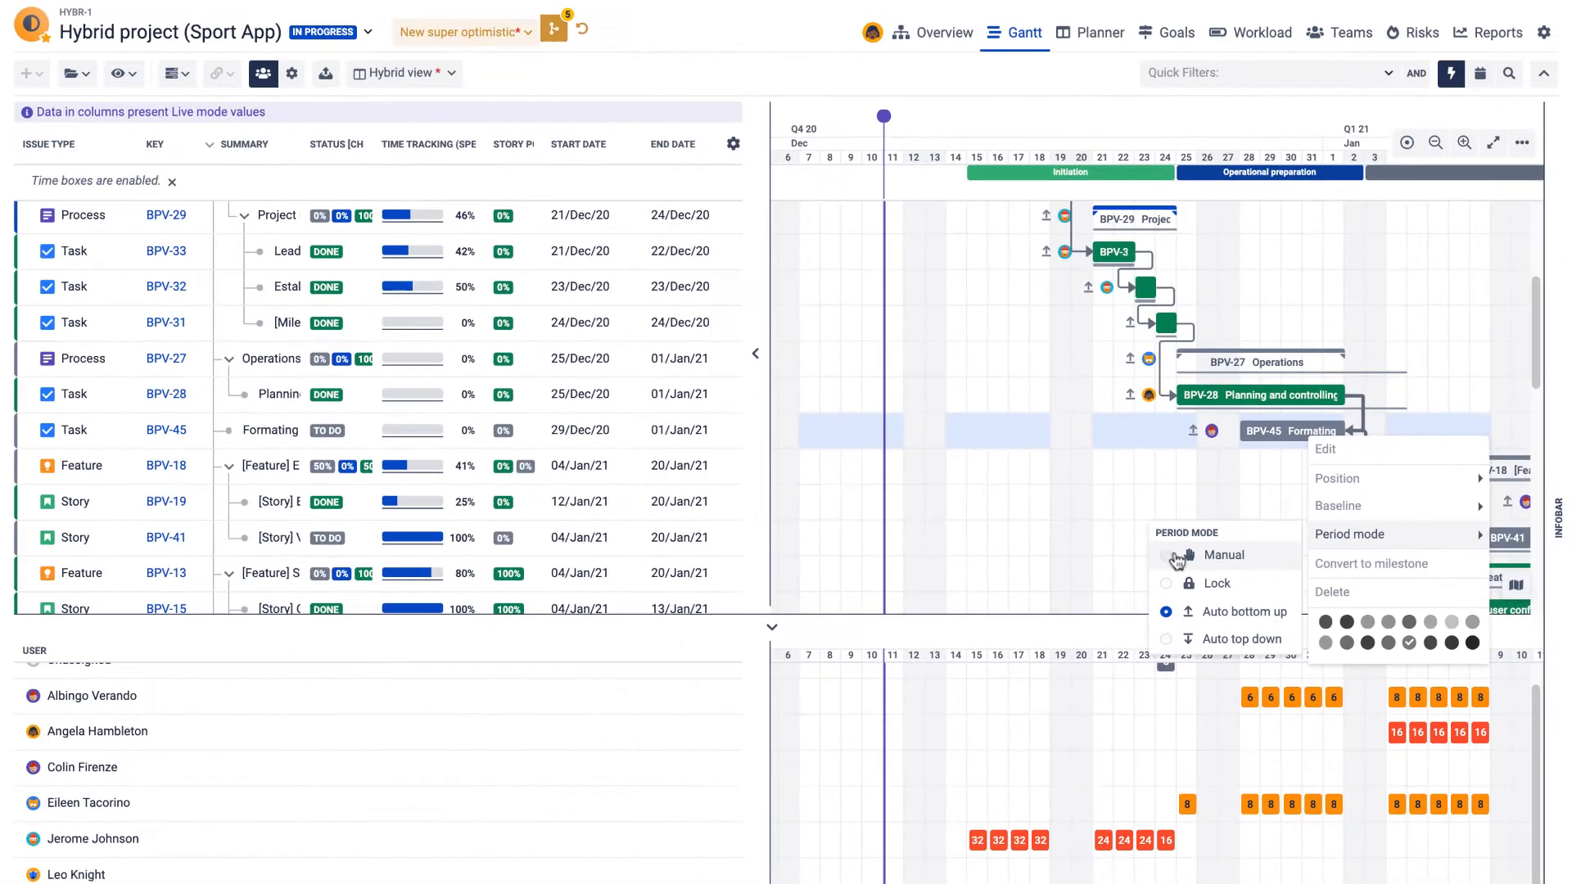
click(879, 496)
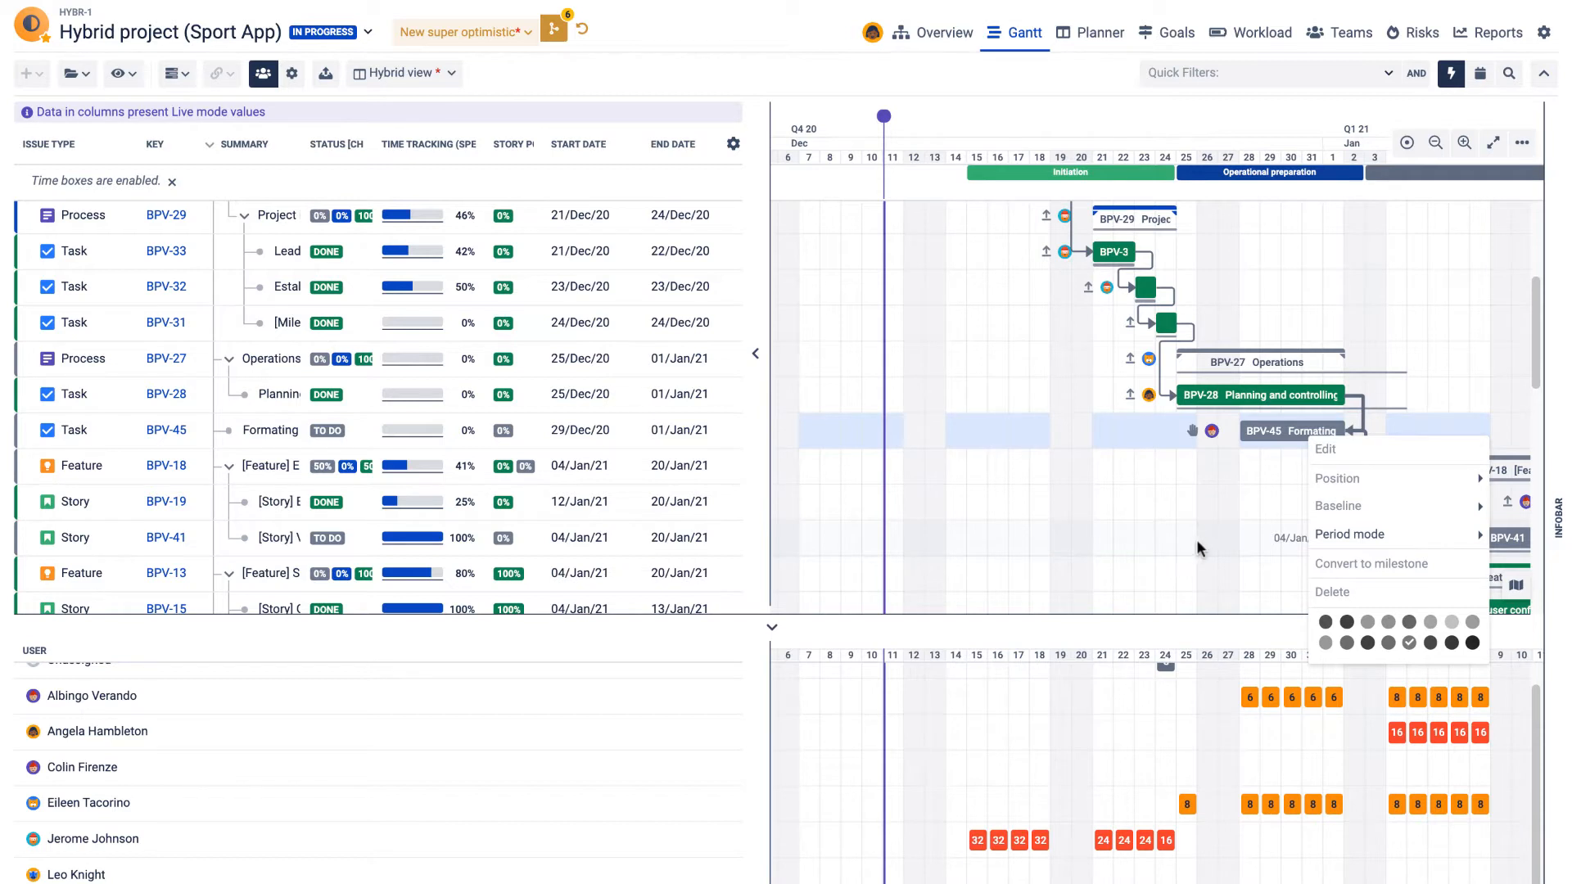
click(1196, 539)
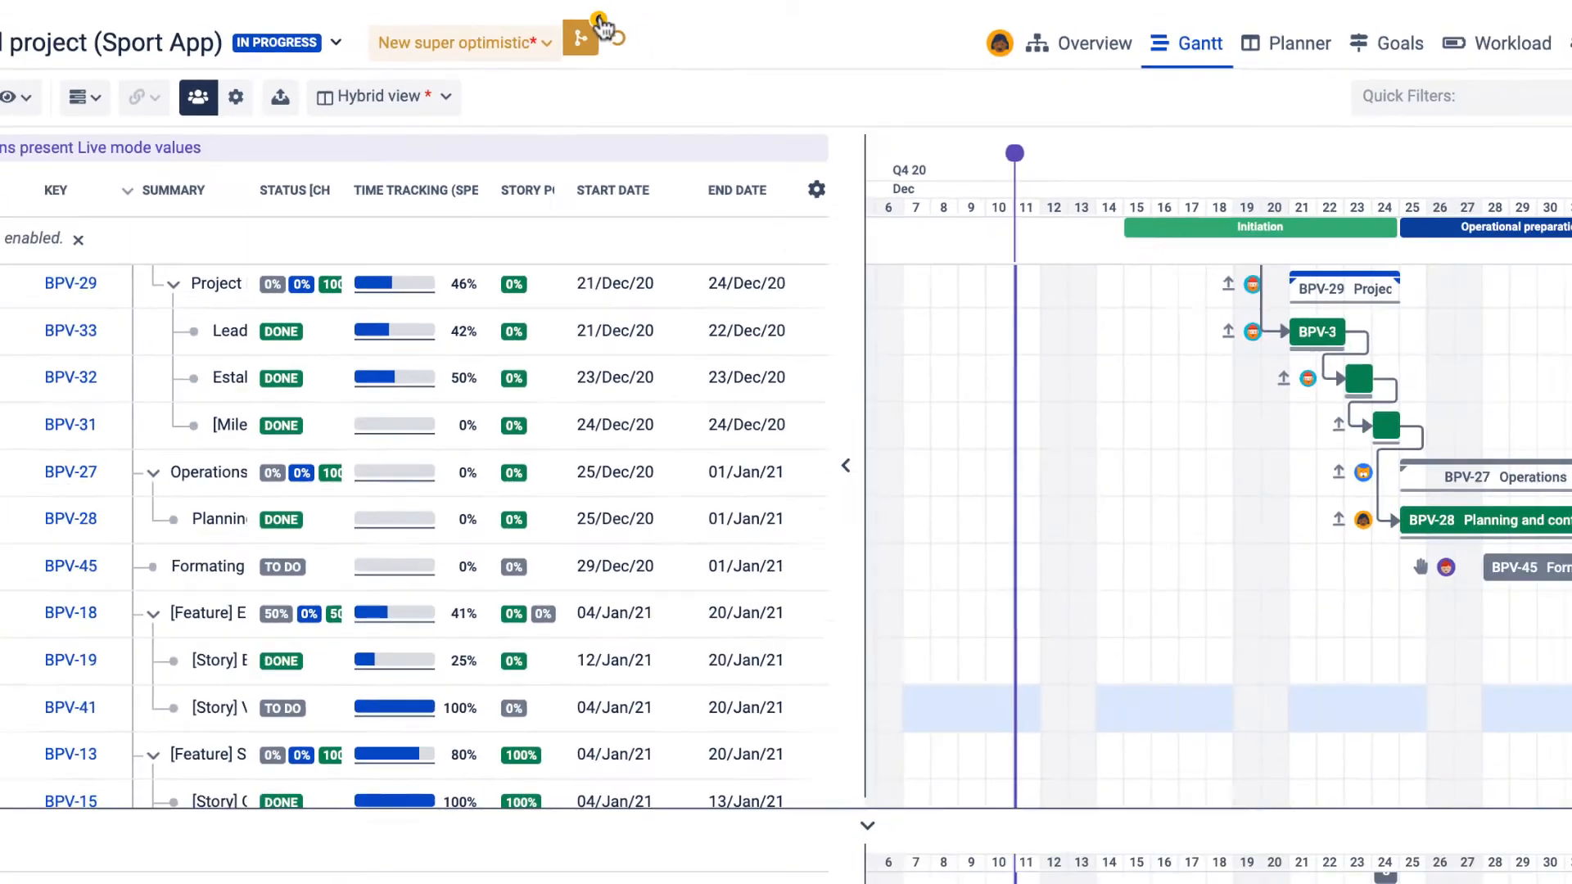
- Review the scenario history, expanding several BPV-45 period changes and the task mode change, and close it without merging
click(652, 37)
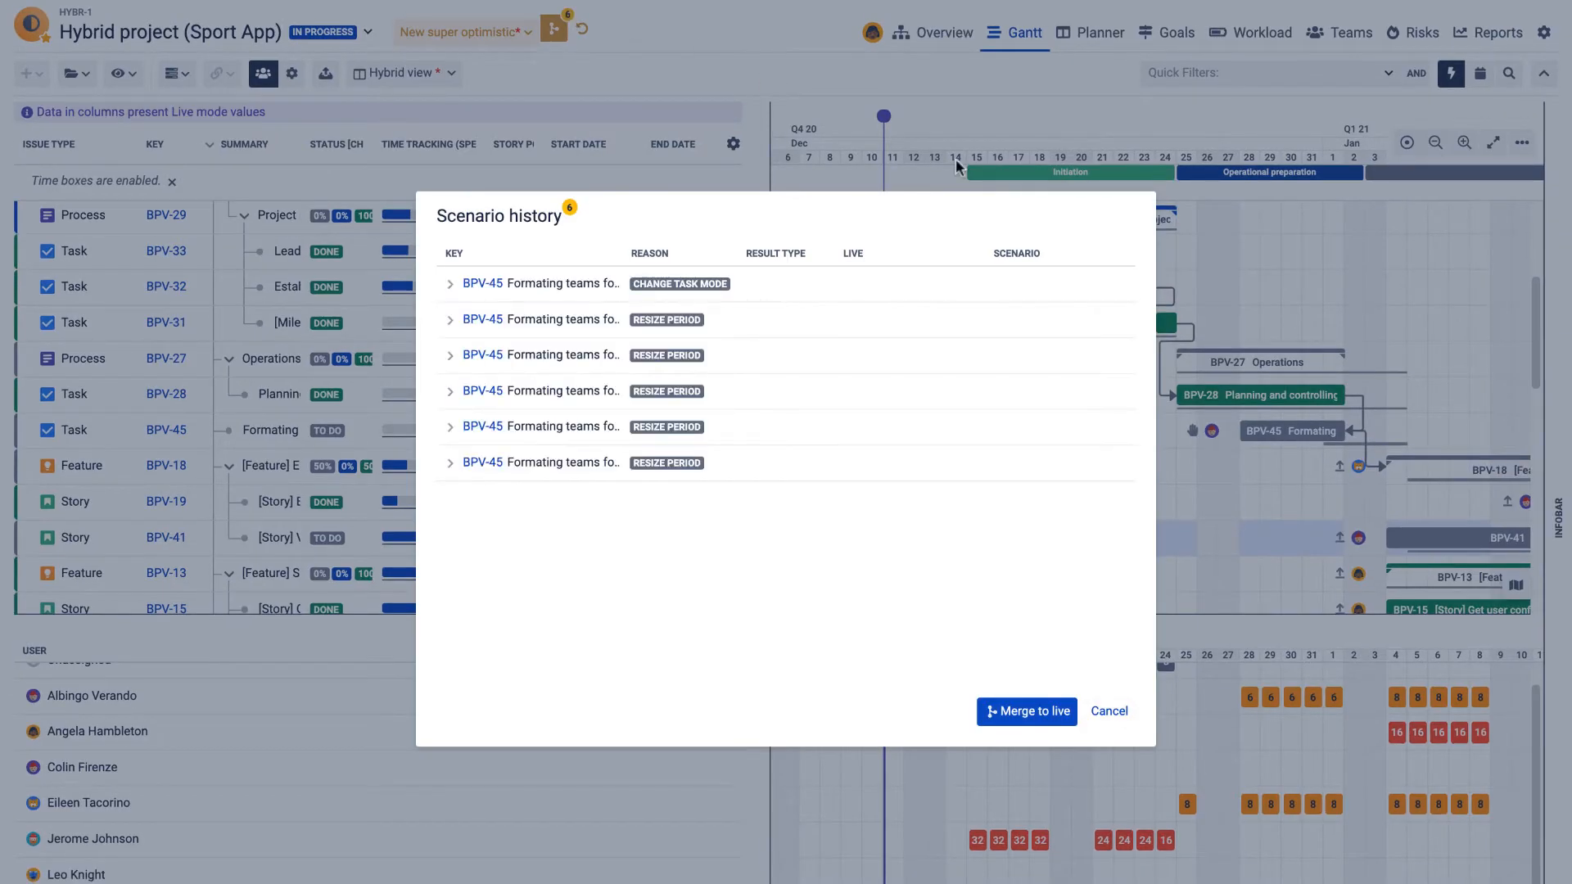
click(450, 465)
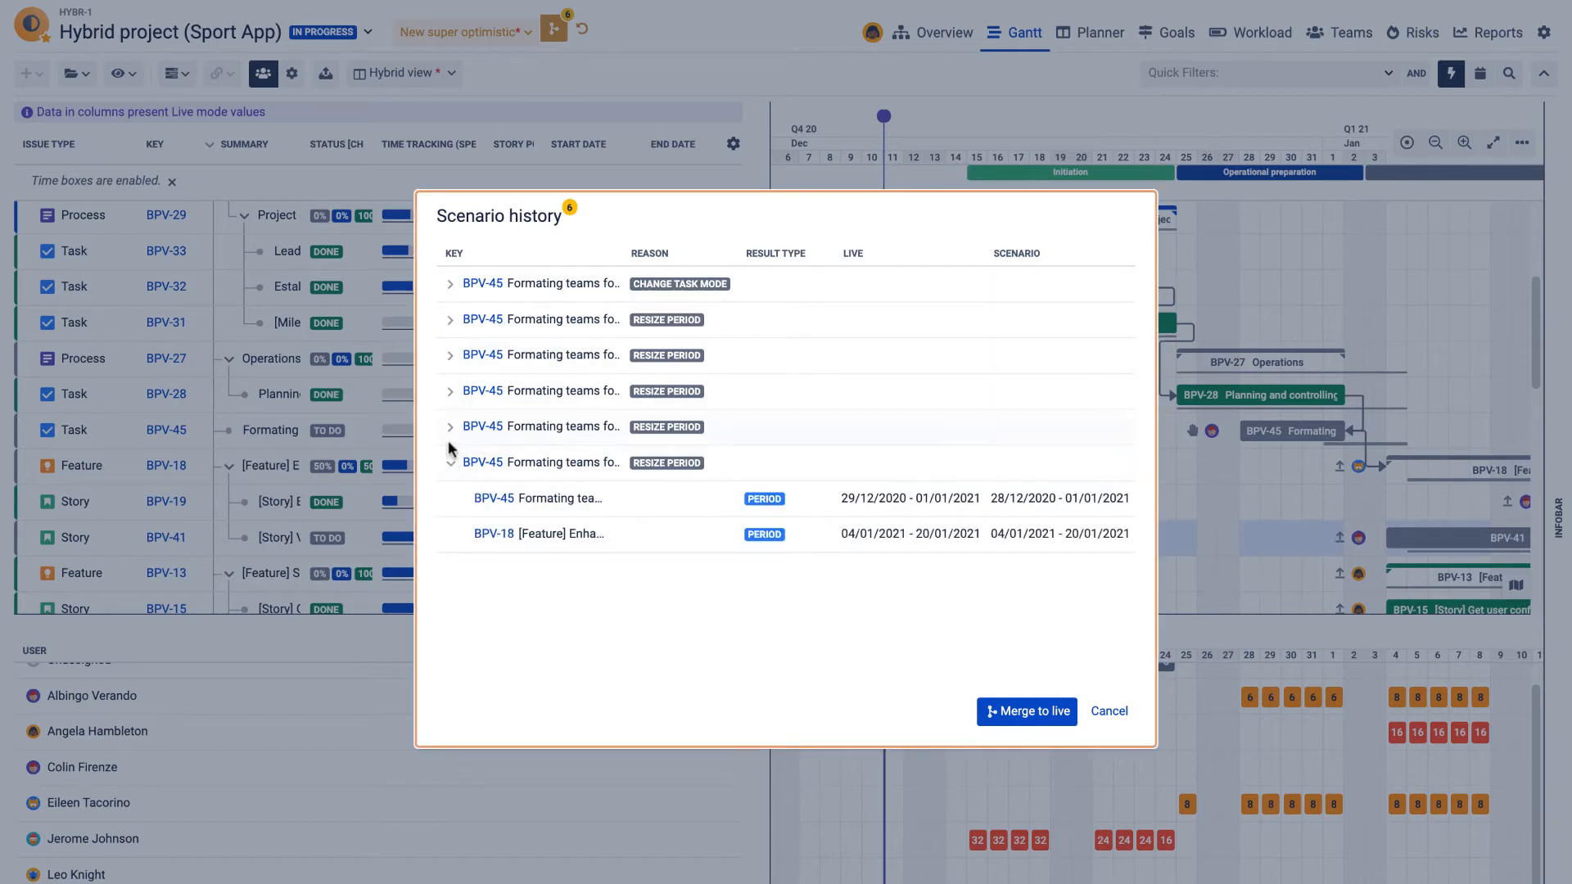
click(449, 428)
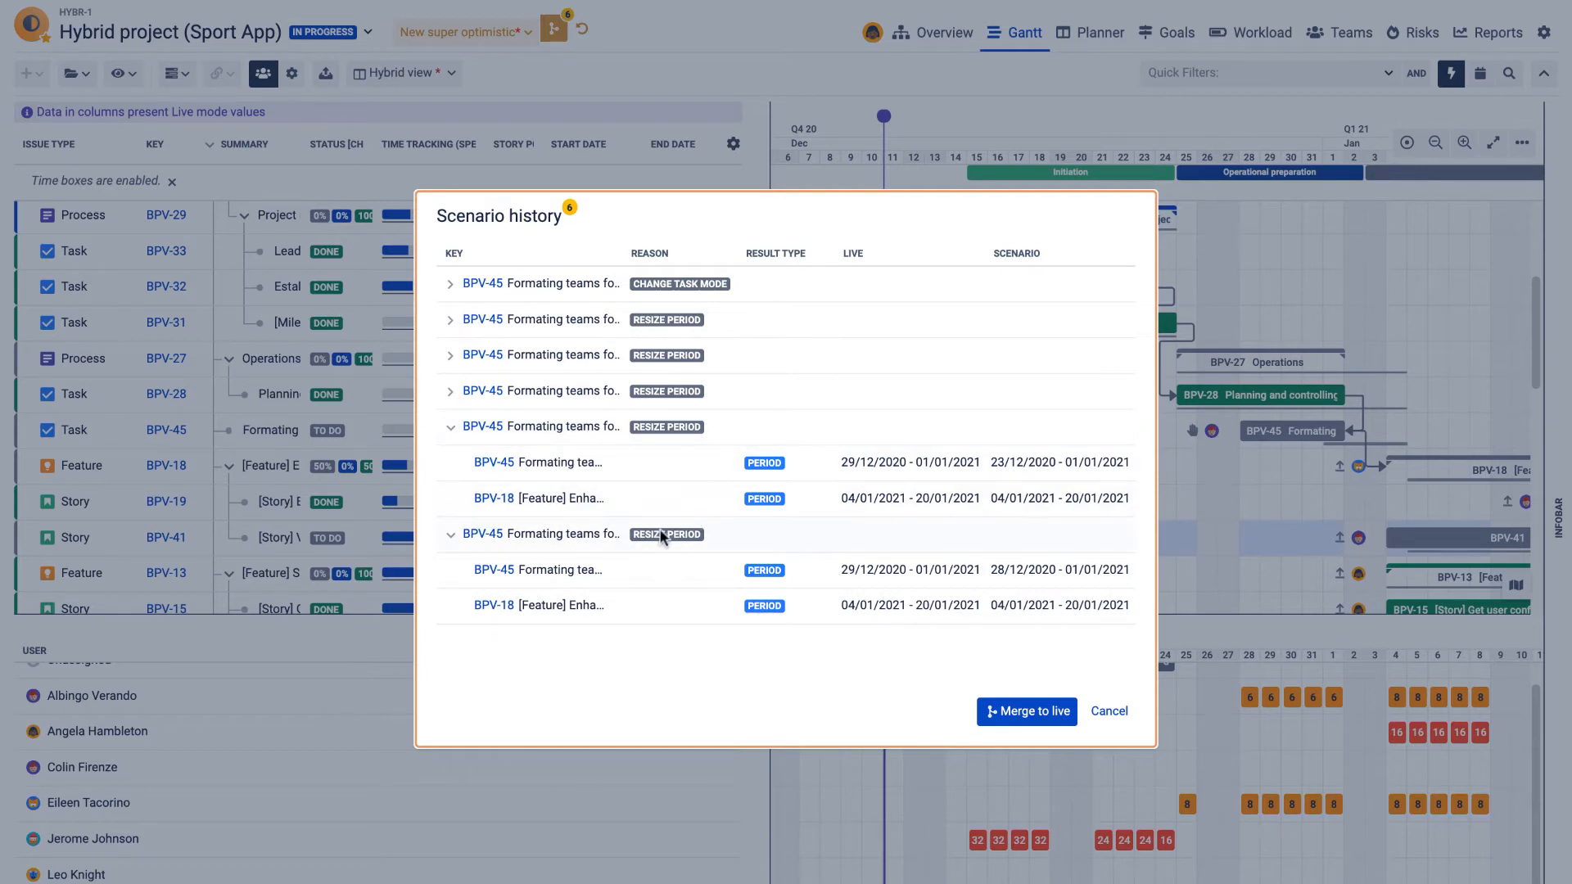
click(450, 321)
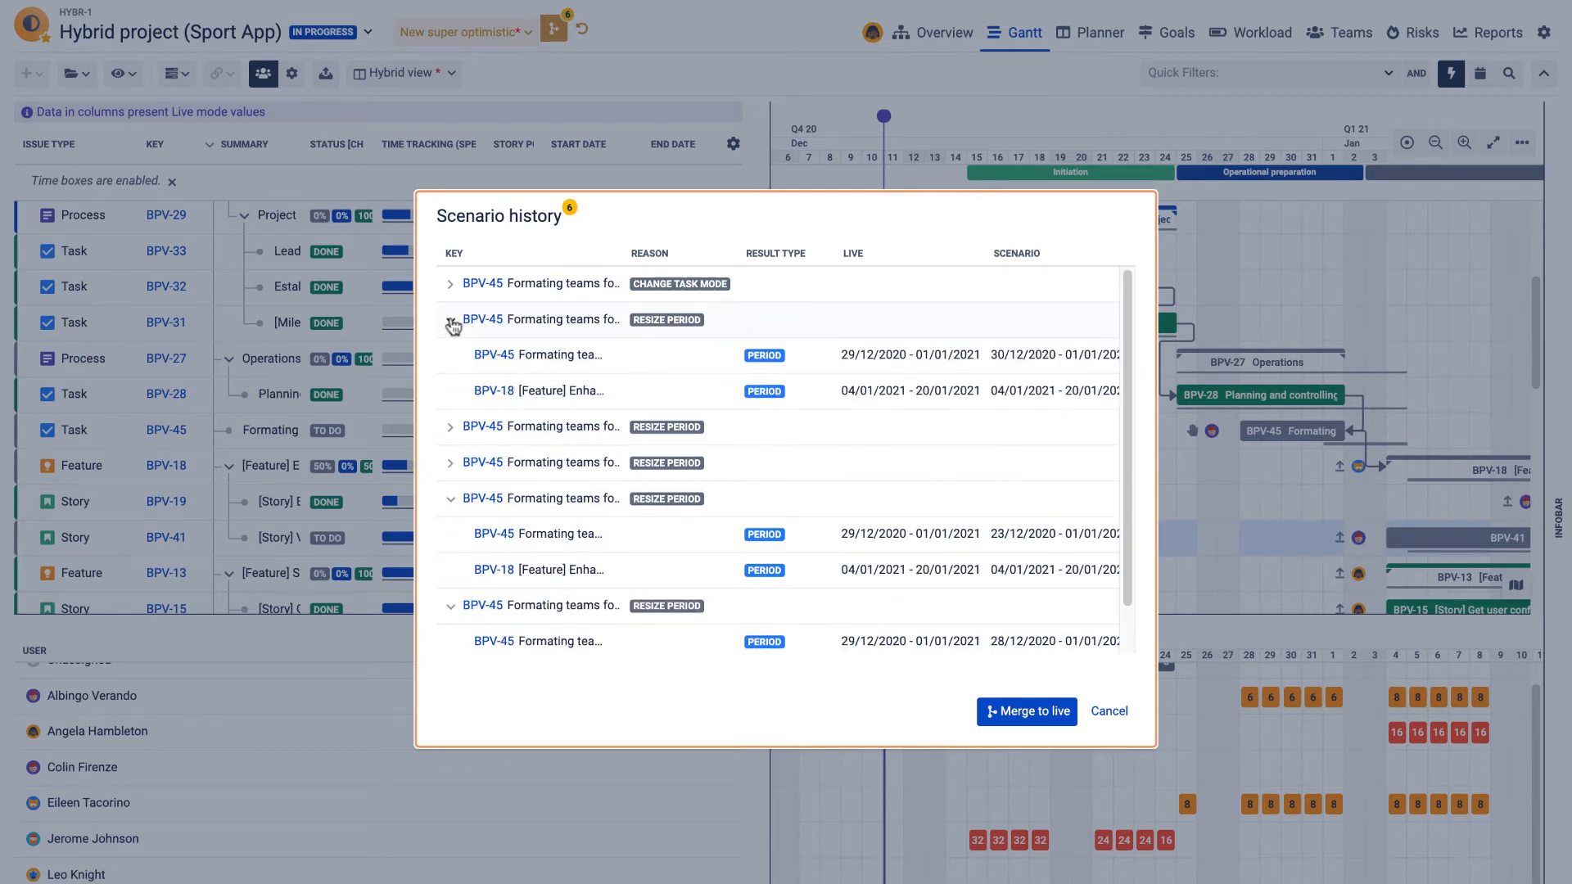
click(449, 286)
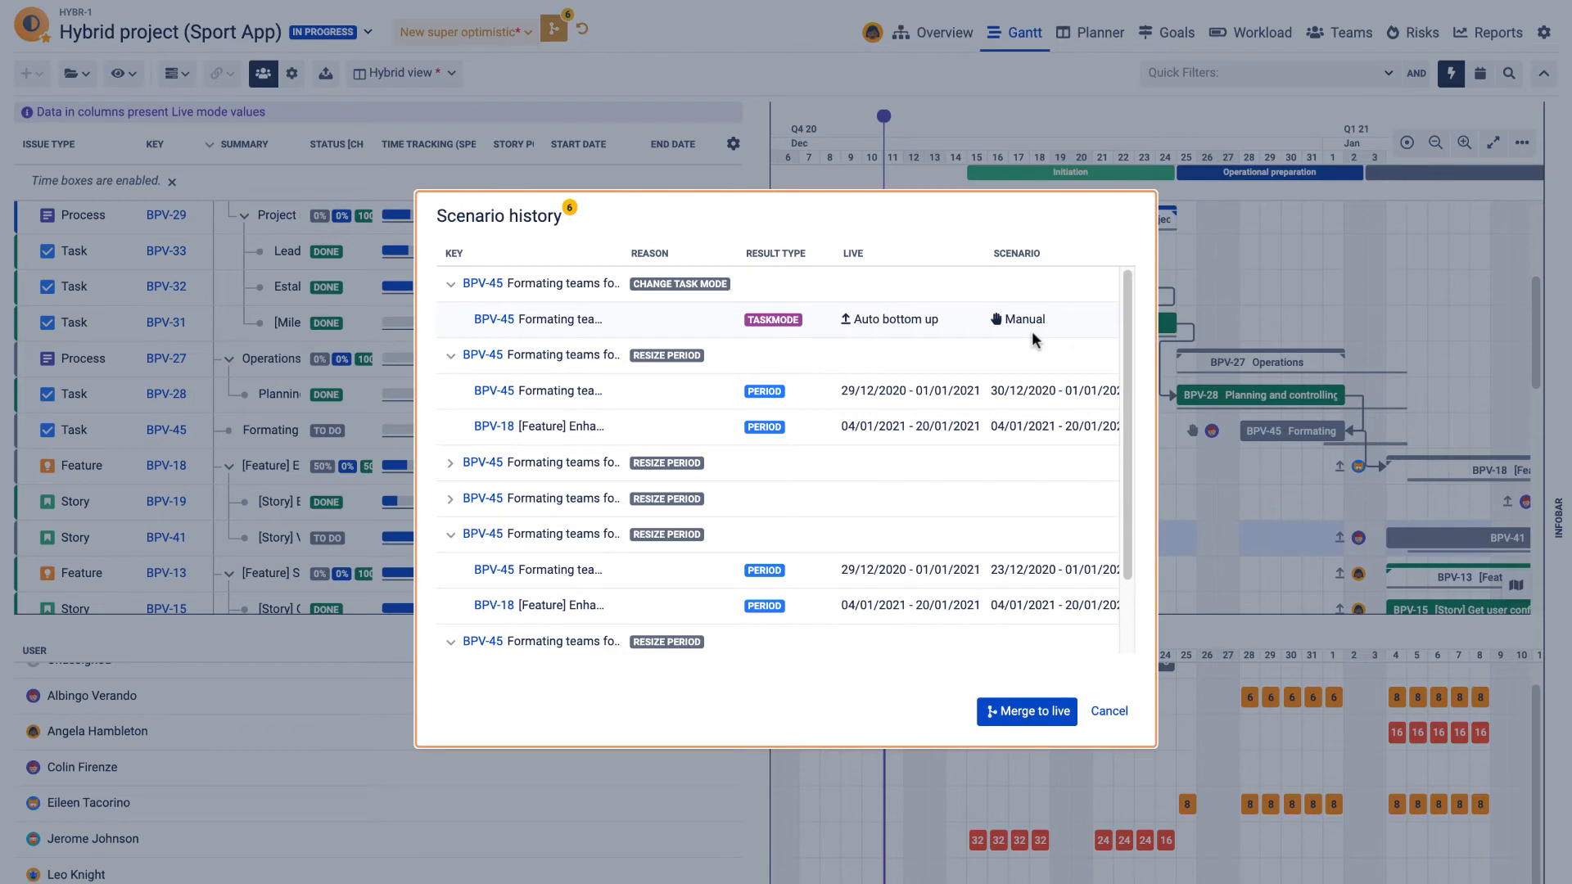
click(1103, 711)
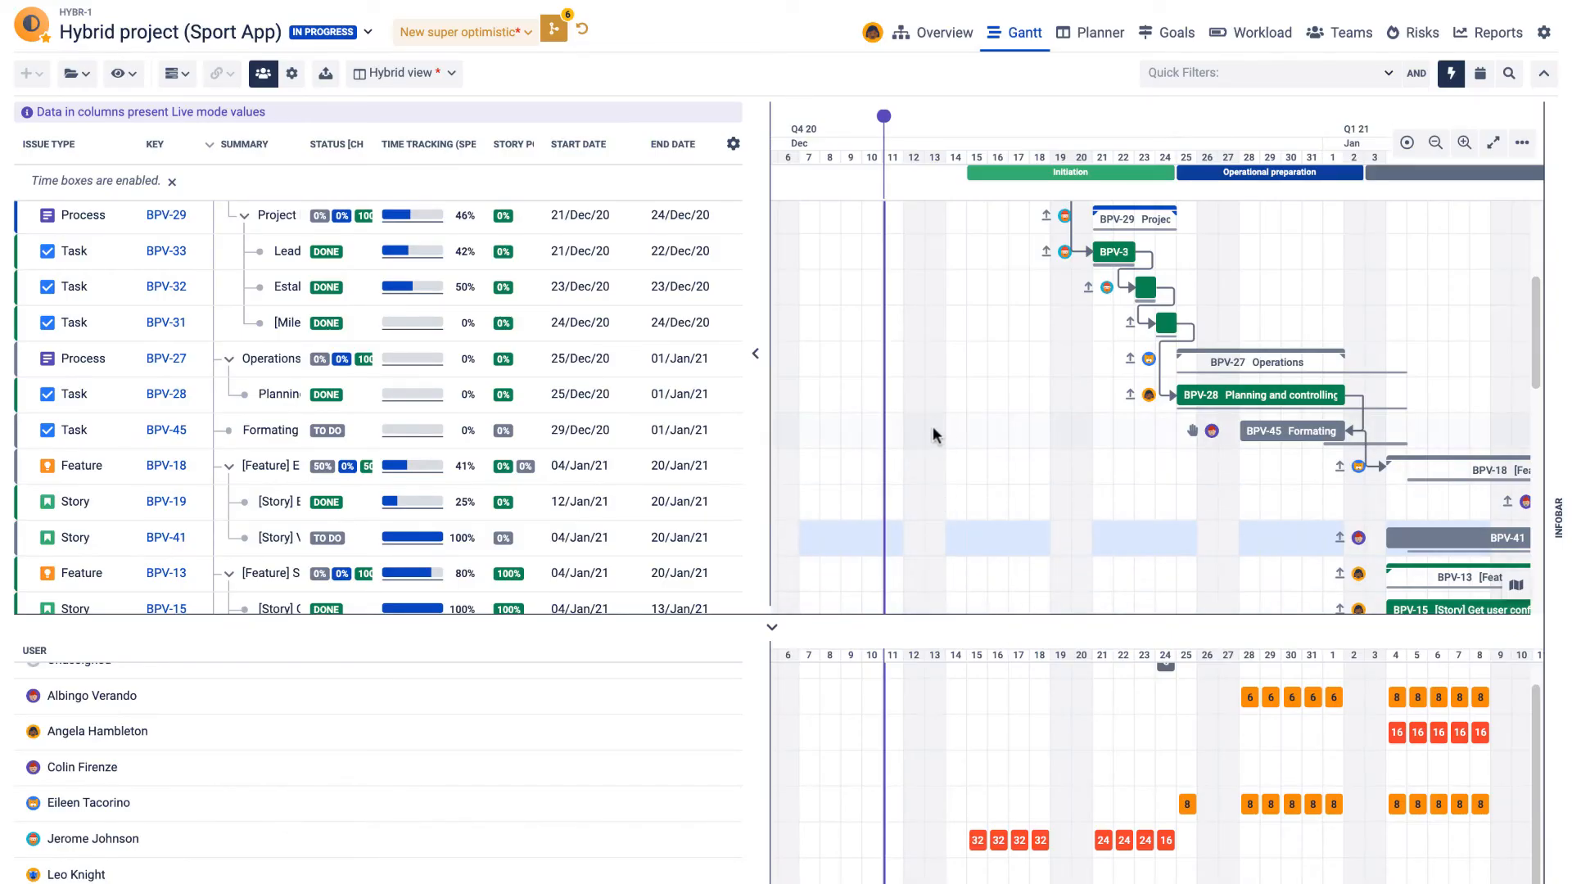
- Undo the last four changes made in the New super optimistic scenario
click(585, 33)
click(585, 32)
click(585, 33)
click(584, 33)
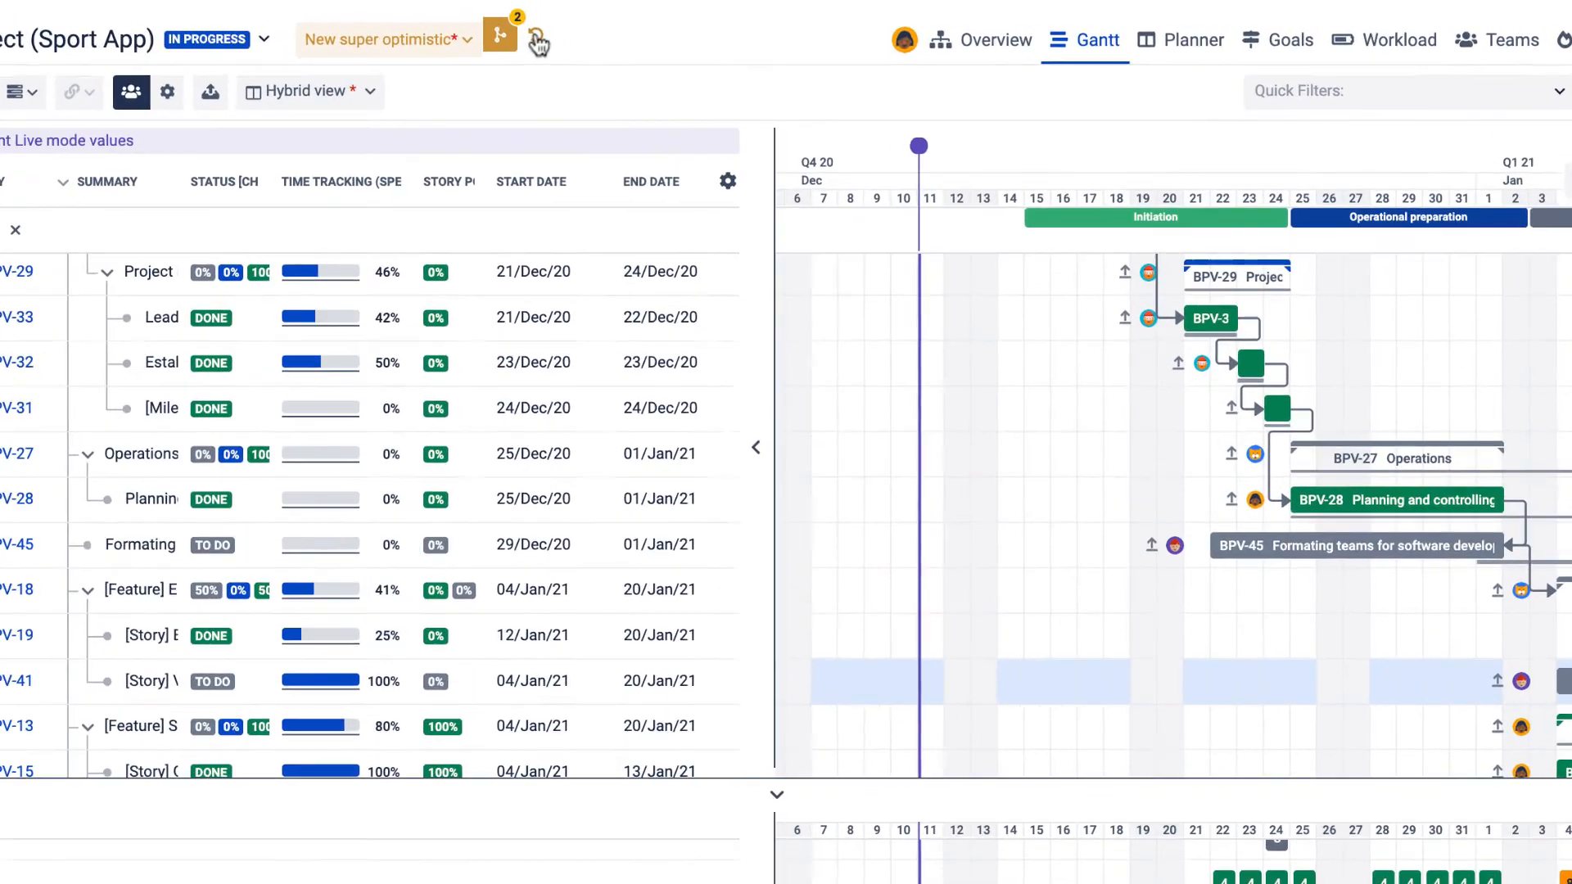
- Merge the New super optimistic scenario into Live and open the list of scenarios
click(439, 47)
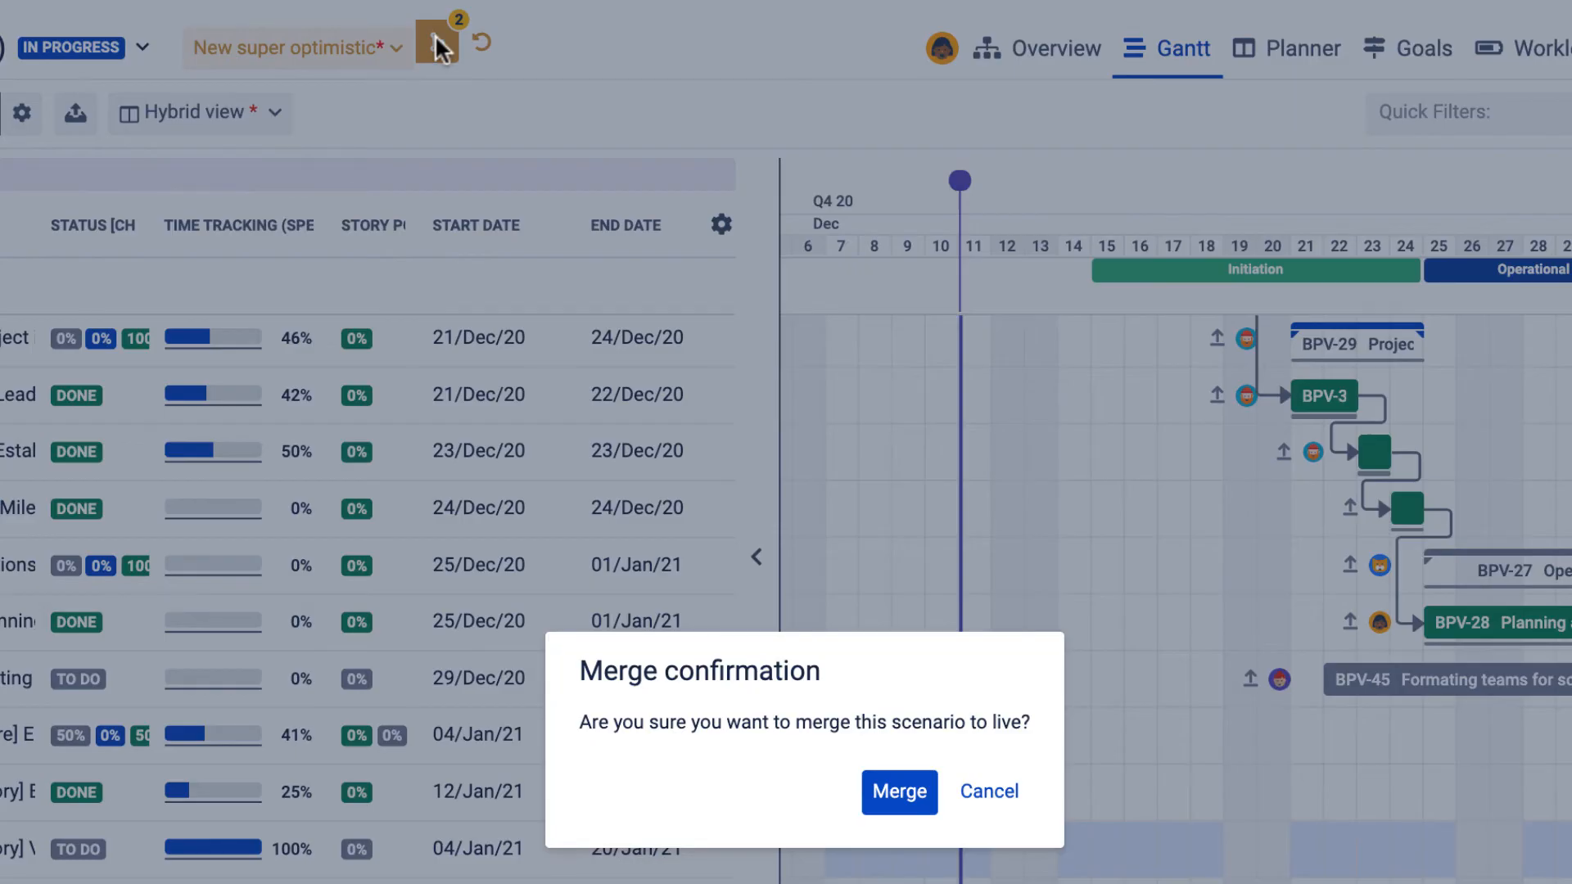
click(901, 794)
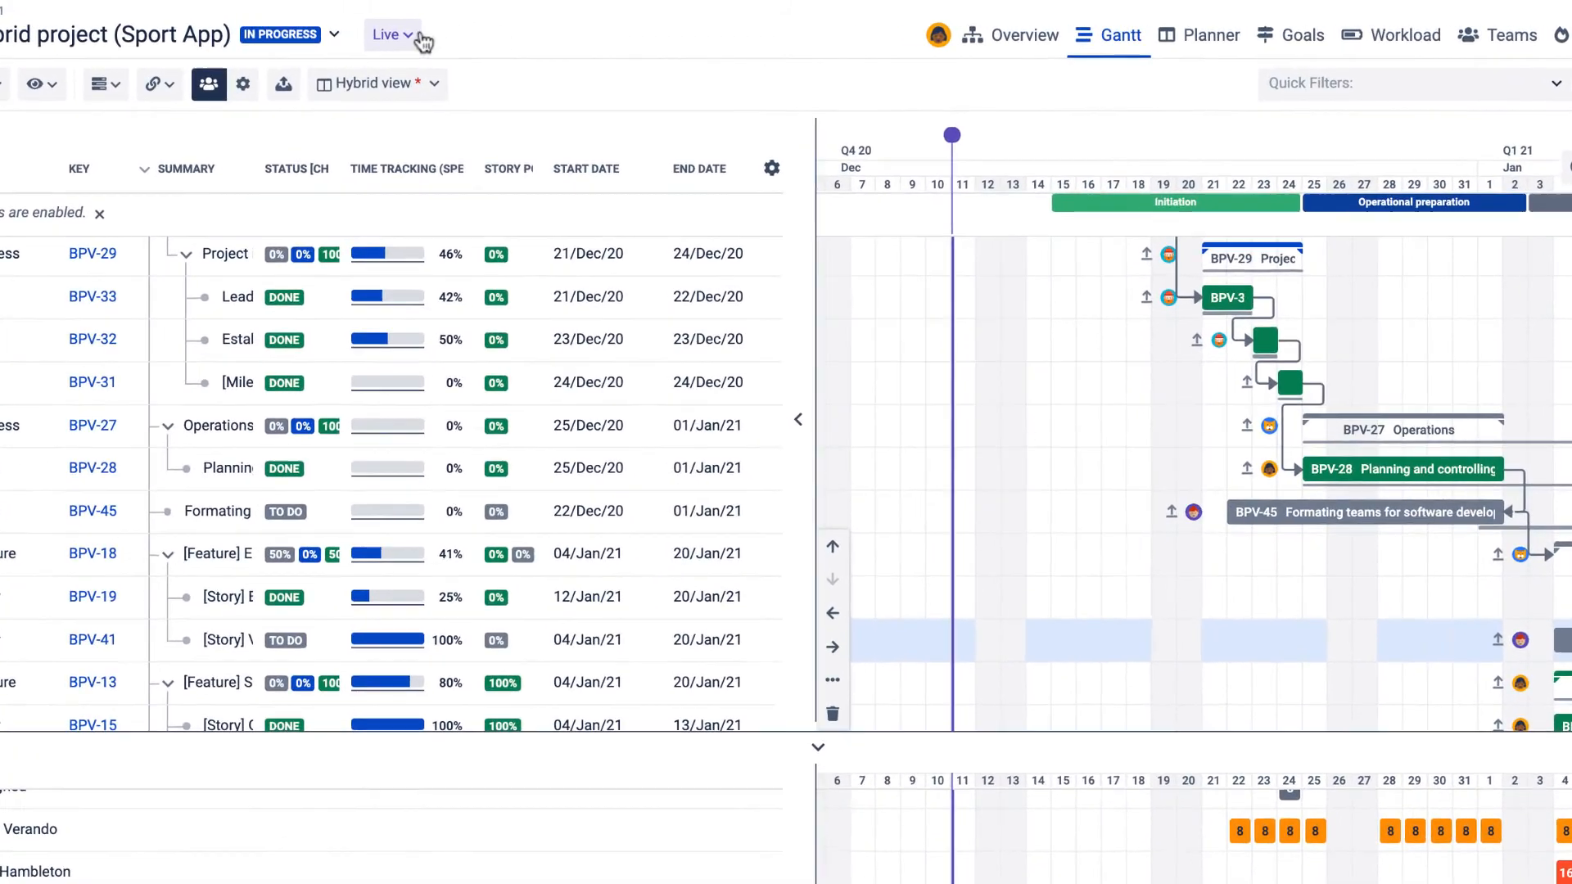
click(430, 34)
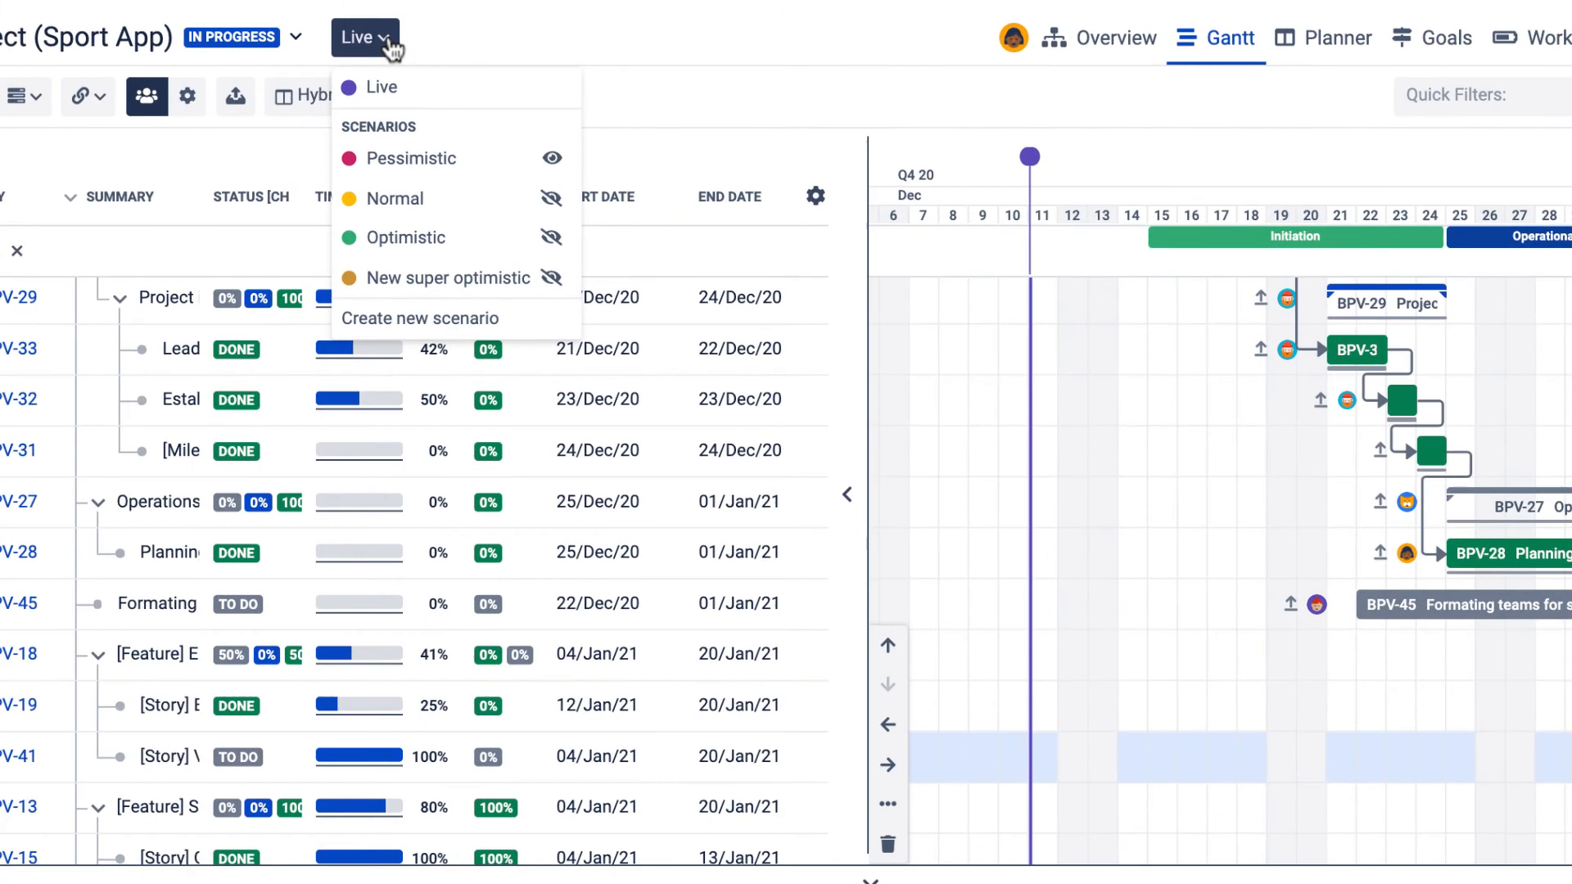